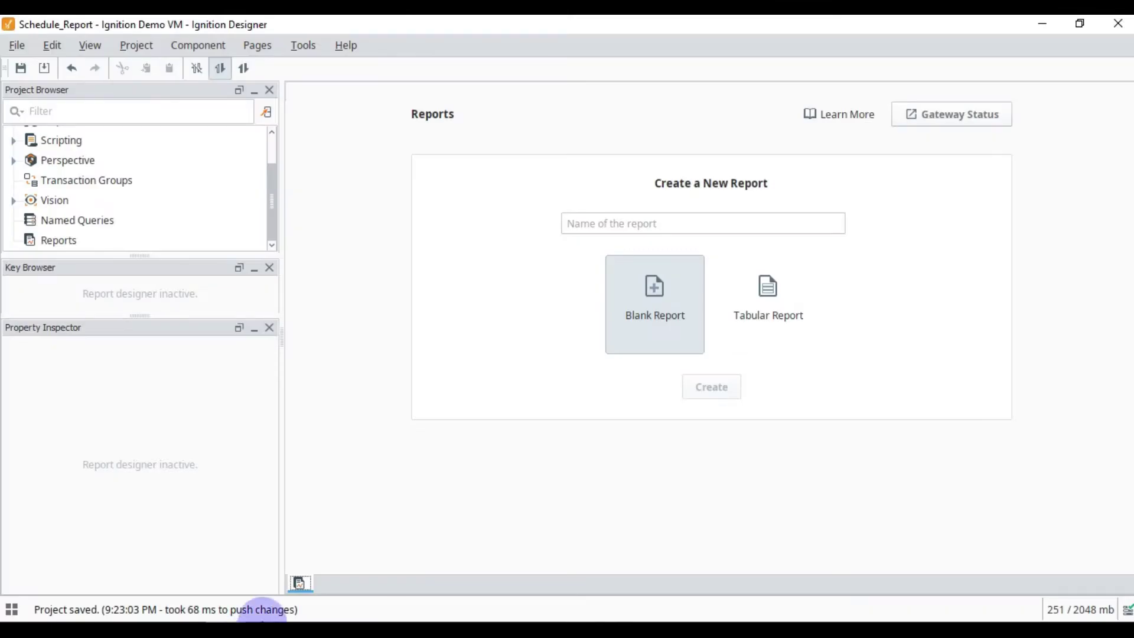
# Drag the Project Browser splitter down so the full project tree is visible
pyautogui.moveTo(130, 260); pyautogui.dragTo(131, 308)
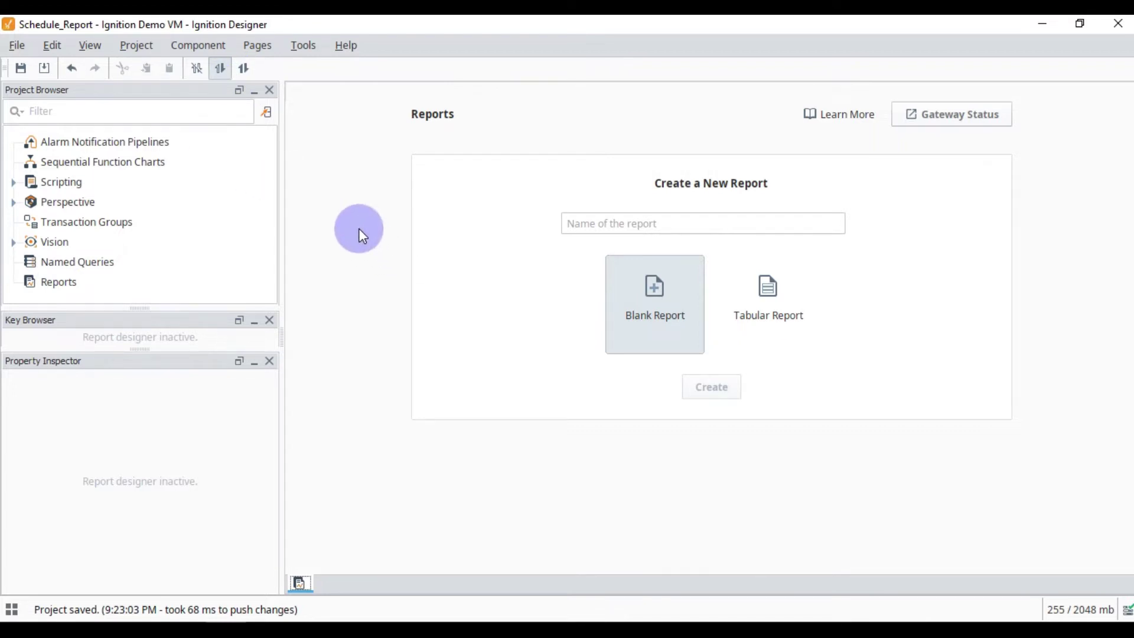
# Save the project, then create a blank report named 'Test Report' under Reports
pyautogui.hotkey('ctrl', 's')
pyautogui.click(80, 288)
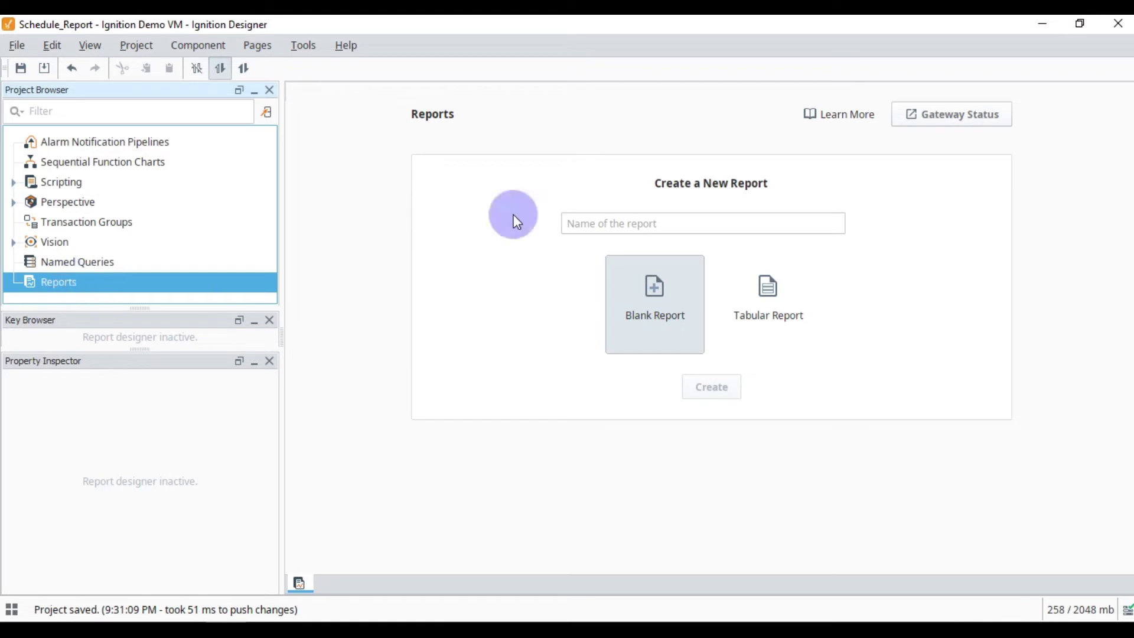
pyautogui.click(661, 226)
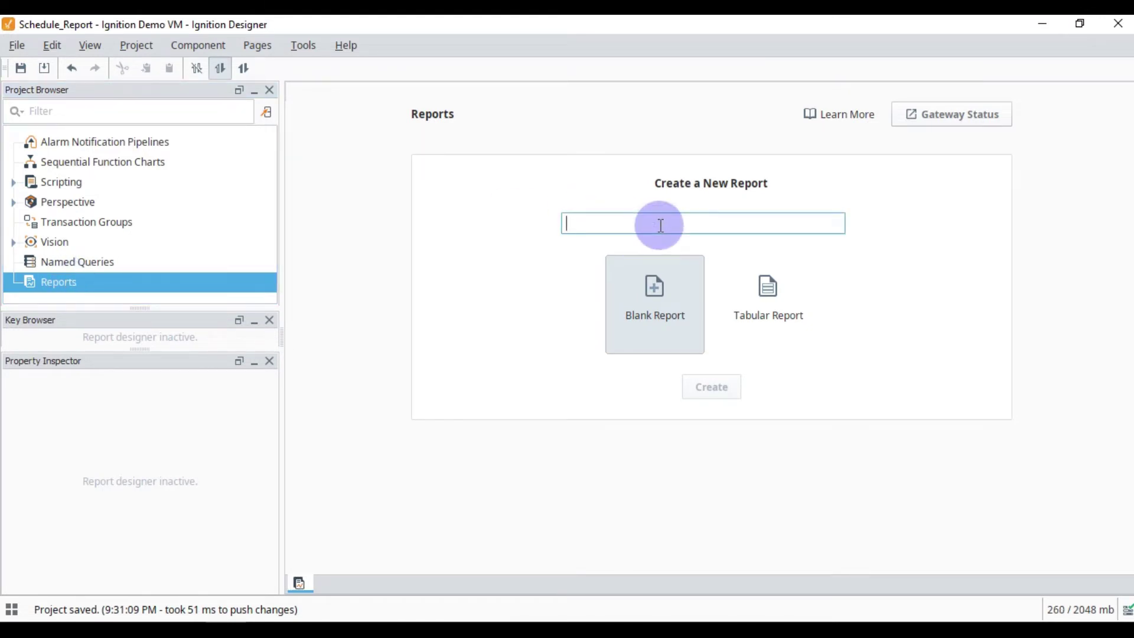
pyautogui.write('Test Report')
pyautogui.click(725, 390)
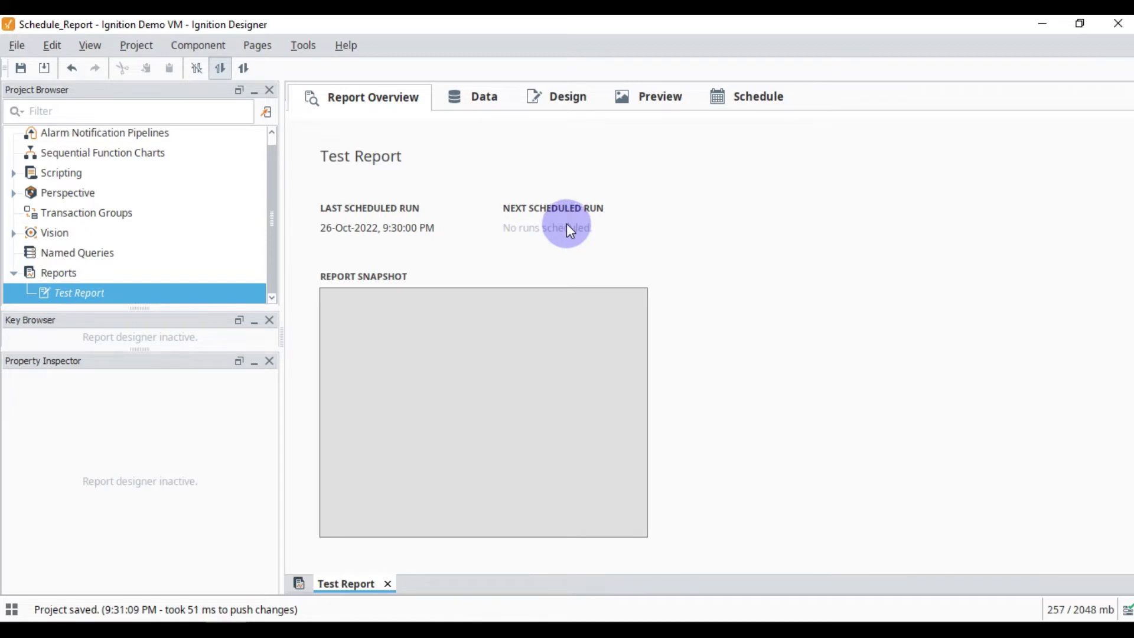
# Add a text box at the top of the Design page reading 'This is report from Ignition SCADA'
pyautogui.click(555, 101)
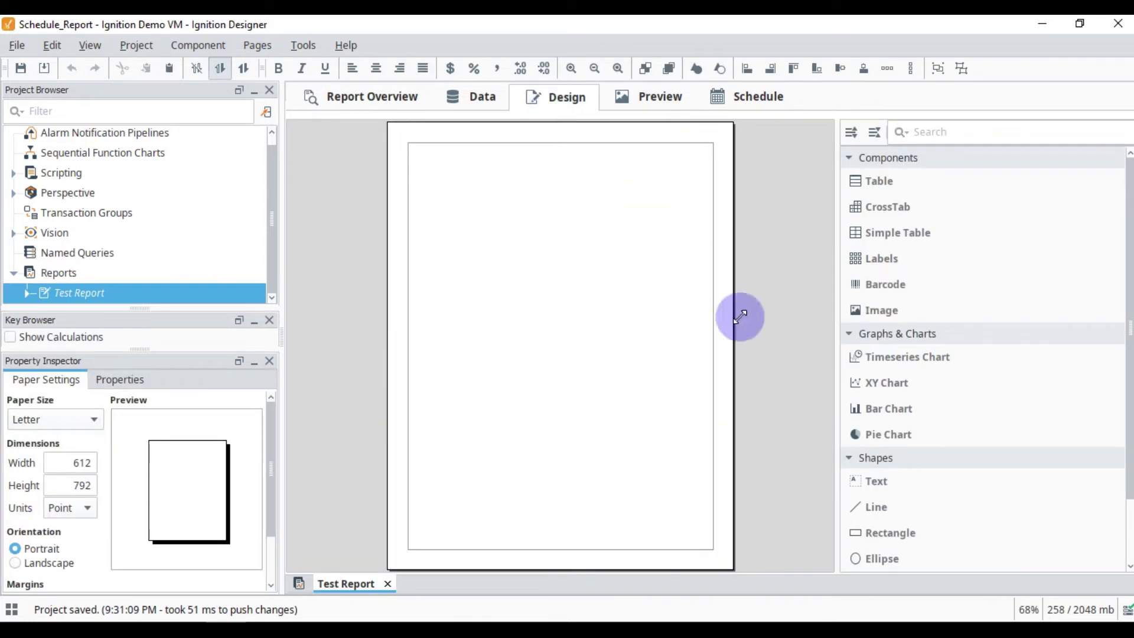
pyautogui.click(880, 482)
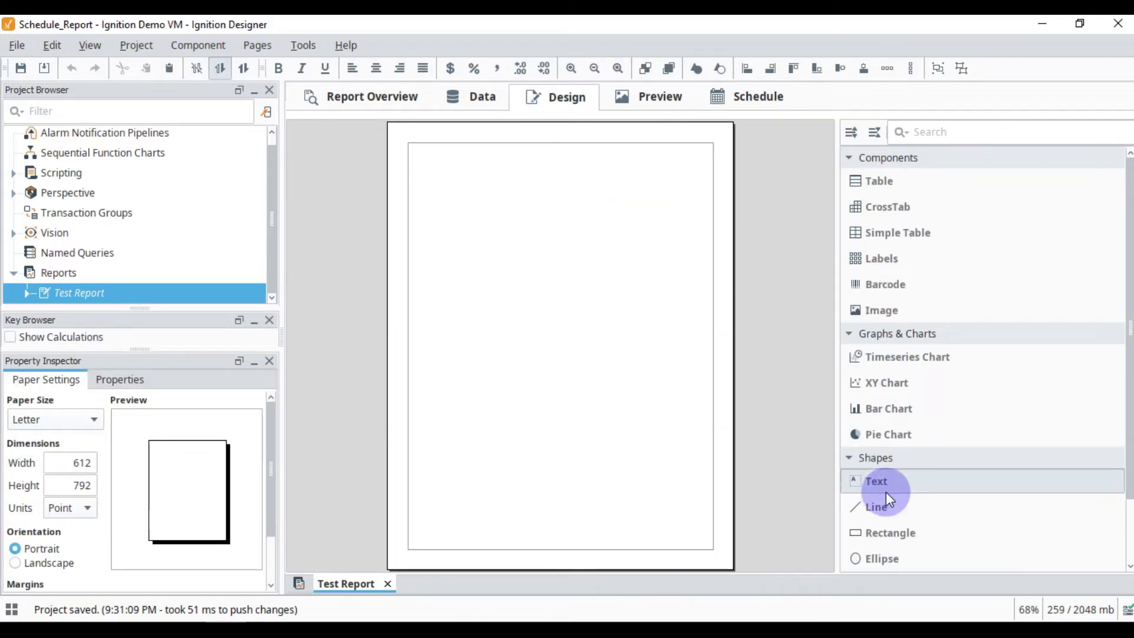
pyautogui.click(474, 167)
pyautogui.write('This is report from Ignition SCADA')
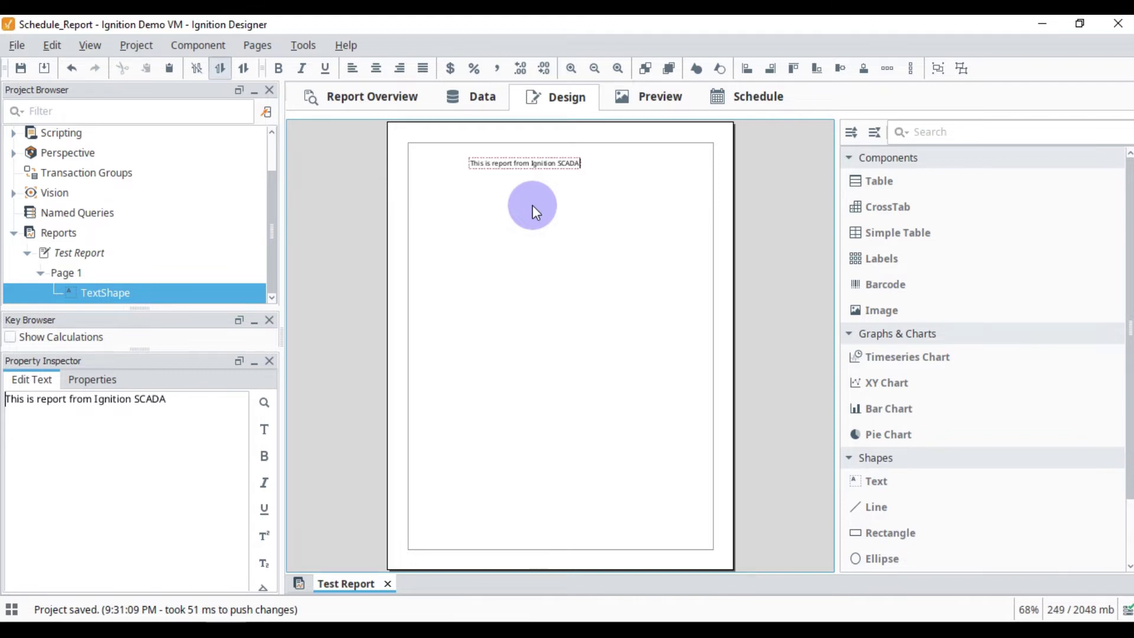
# Format the heading text as bold at font size 18
pyautogui.click(215, 436)
pyautogui.hotkey('ctrl', 'a')
pyautogui.click(264, 456)
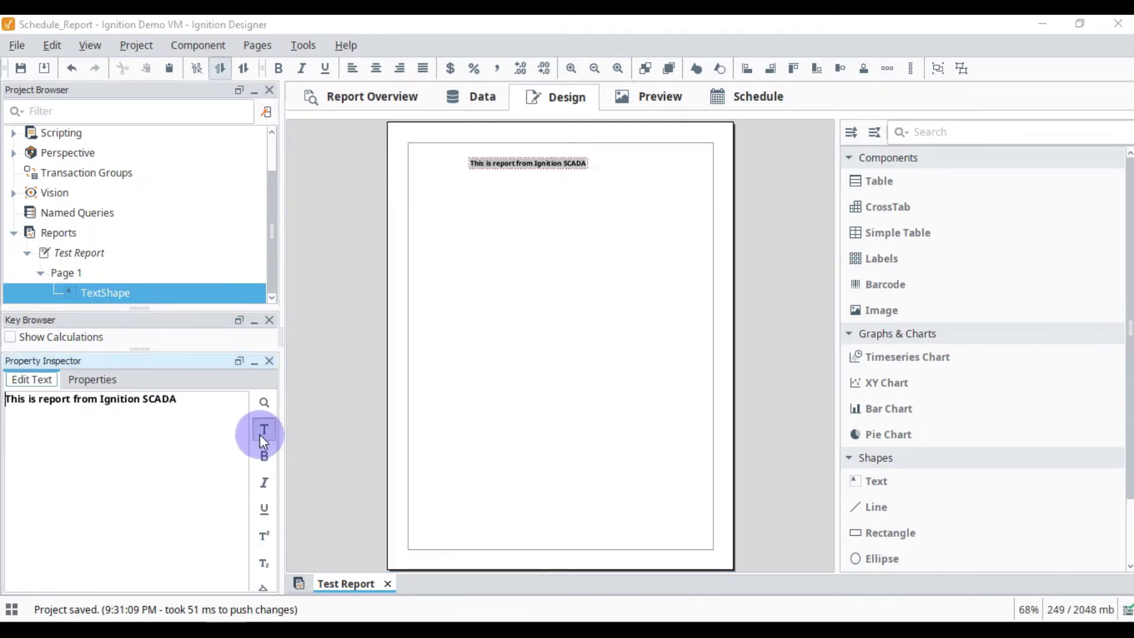
pyautogui.click(264, 430)
pyautogui.click(644, 281)
pyautogui.click(539, 449)
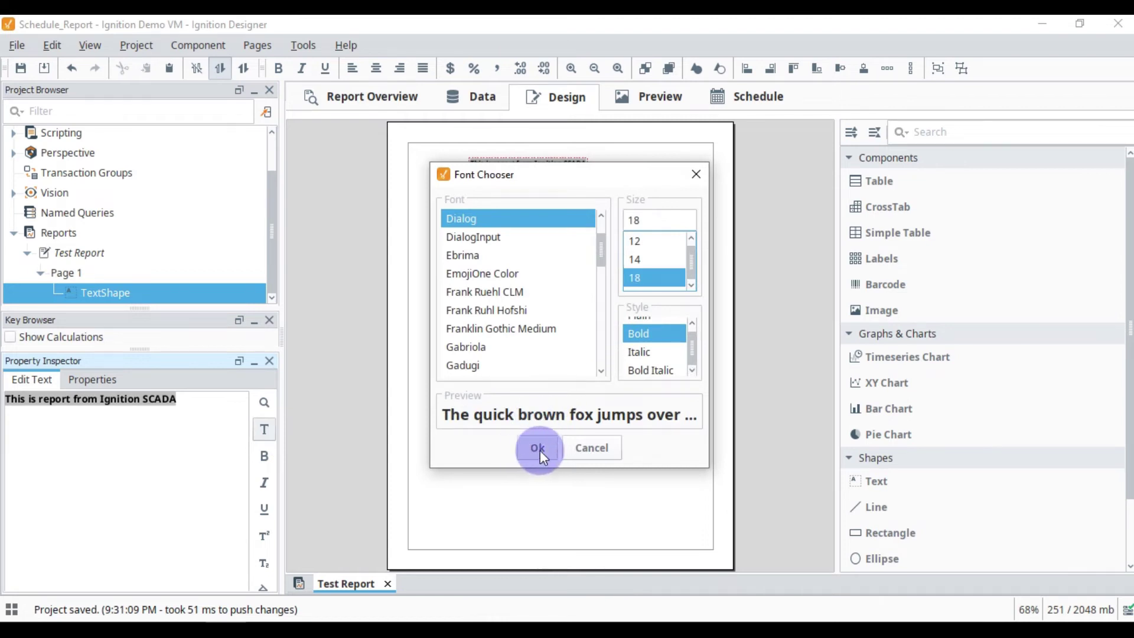
pyautogui.click(596, 232)
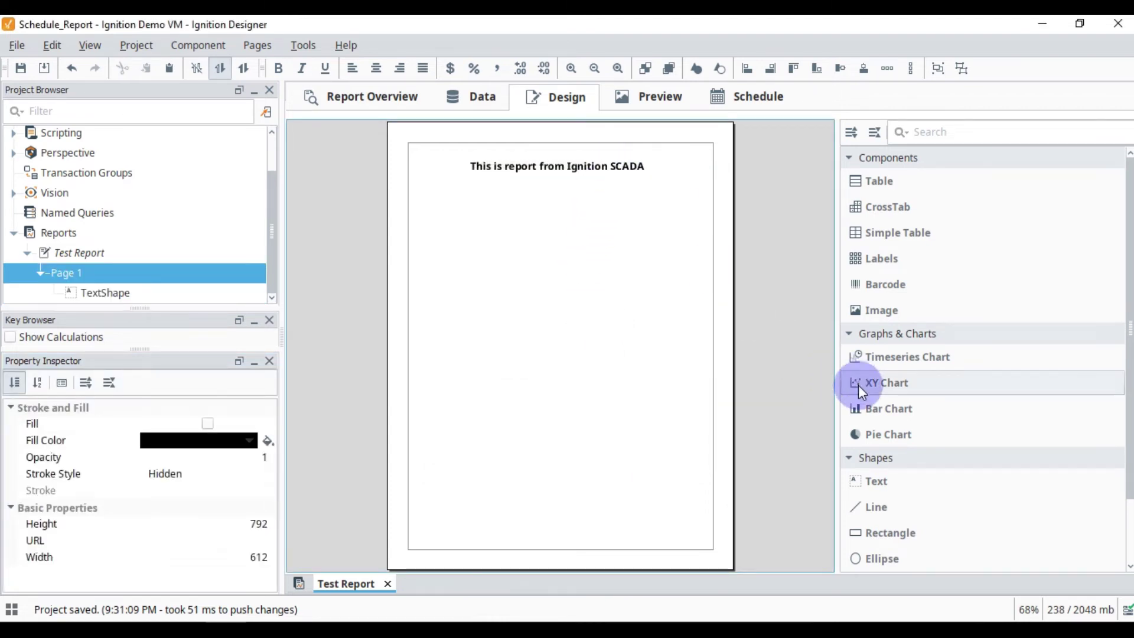
pyautogui.click(885, 248)
# Draw a Simple Table below the heading and stretch it wider across the page
pyautogui.click(885, 243)
pyautogui.moveTo(431, 249); pyautogui.dragTo(596, 336)
pyautogui.moveTo(683, 350); pyautogui.dragTo(683, 350)
pyautogui.click(624, 435)
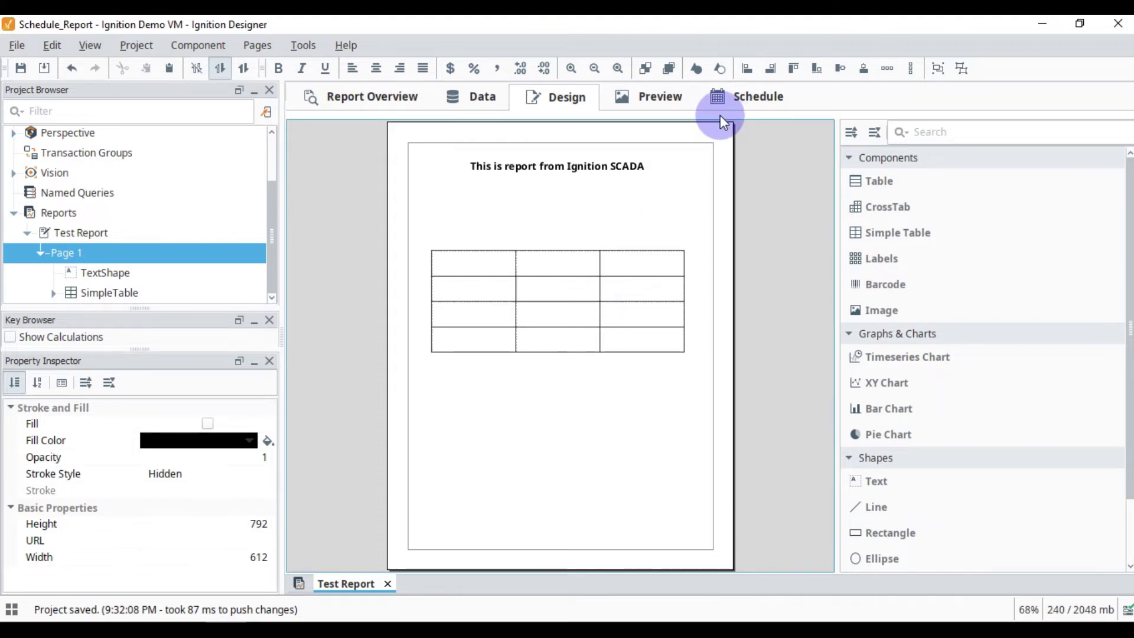
pyautogui.click(737, 106)
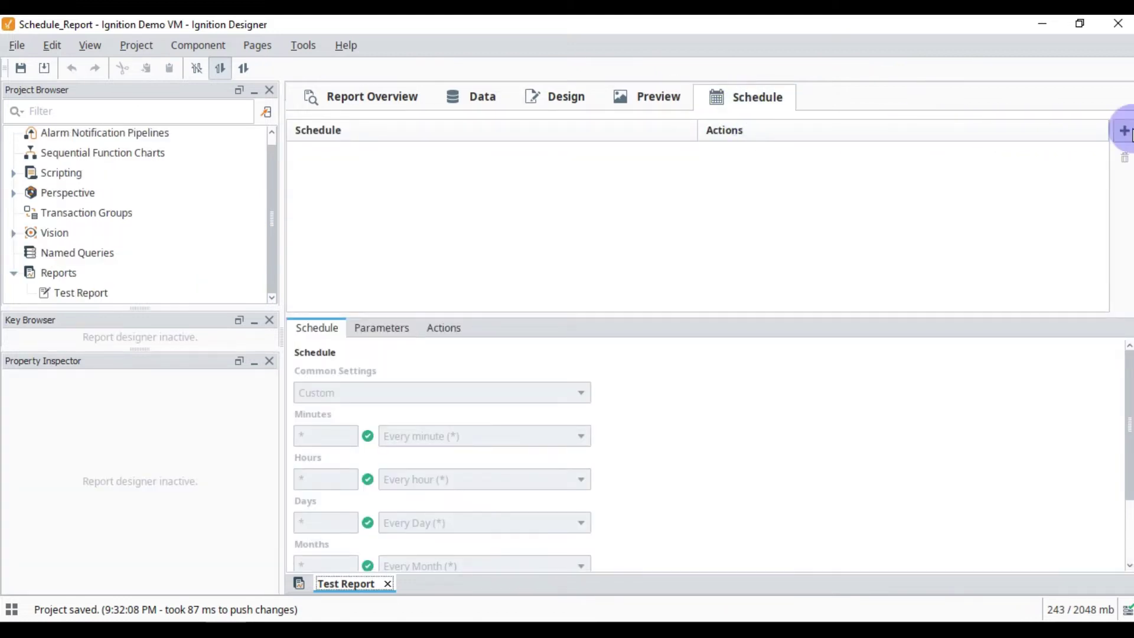
# Add a schedule with Hours set to every hour and Minutes set to */2
pyautogui.click(1125, 130)
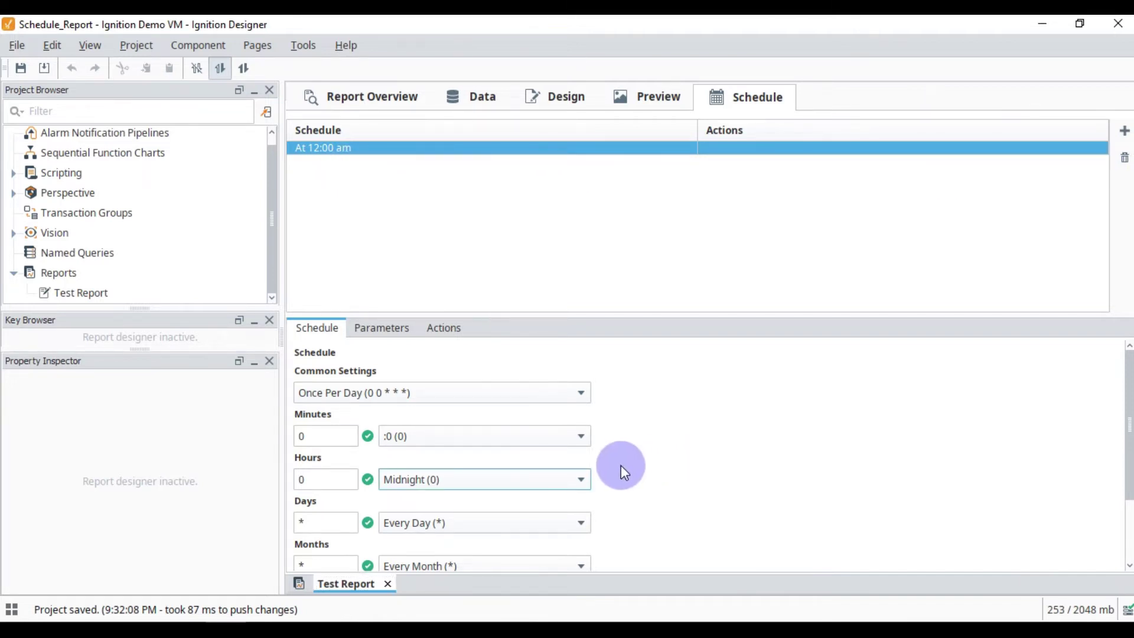
pyautogui.click(580, 479)
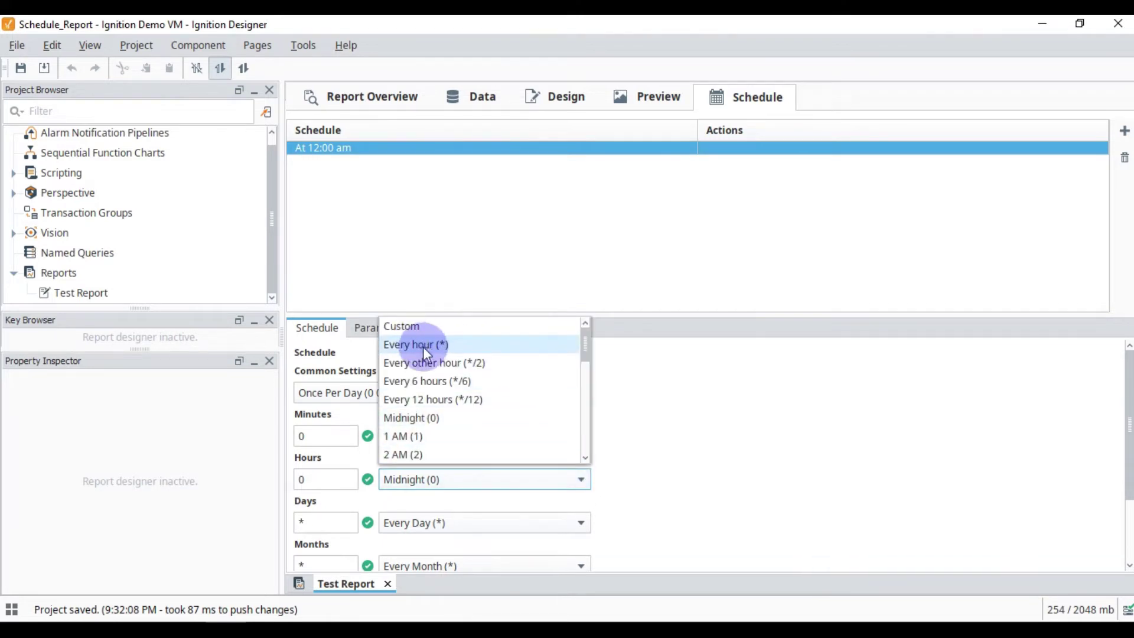
pyautogui.click(448, 345)
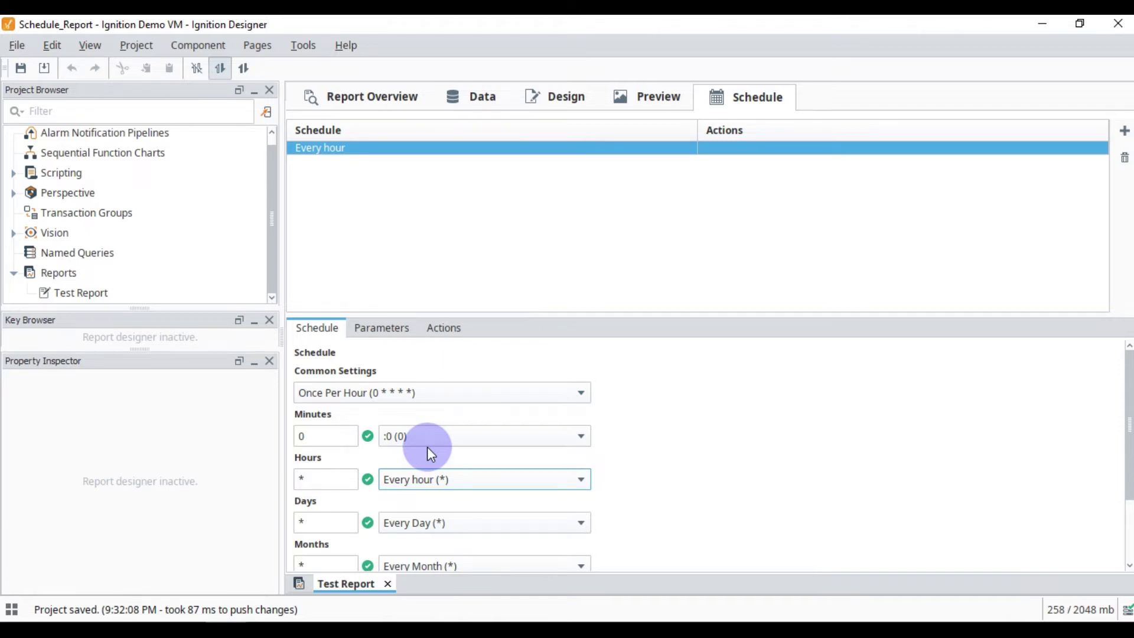
pyautogui.click(460, 444)
pyautogui.scroll(1, 485, 494)
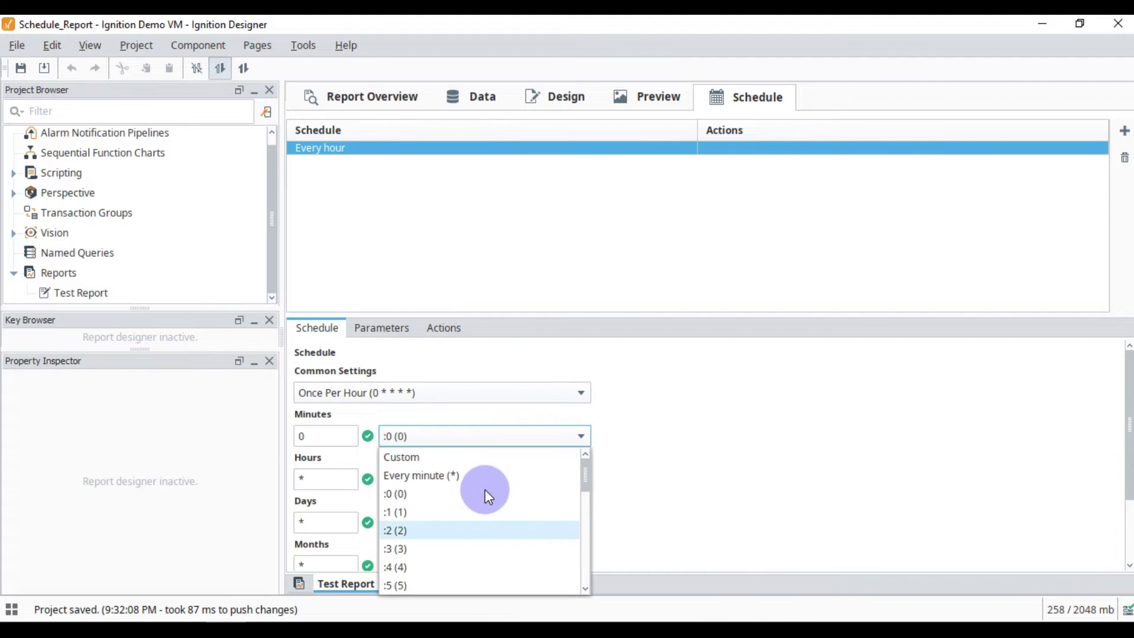
pyautogui.click(448, 473)
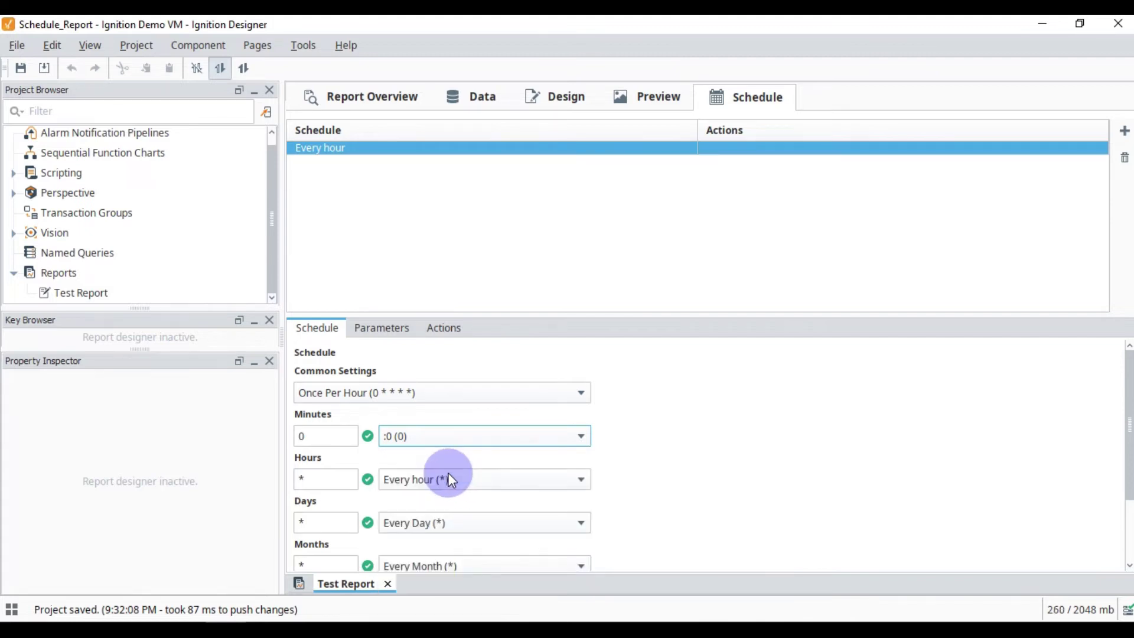
pyautogui.click(329, 433)
pyautogui.write('/2')
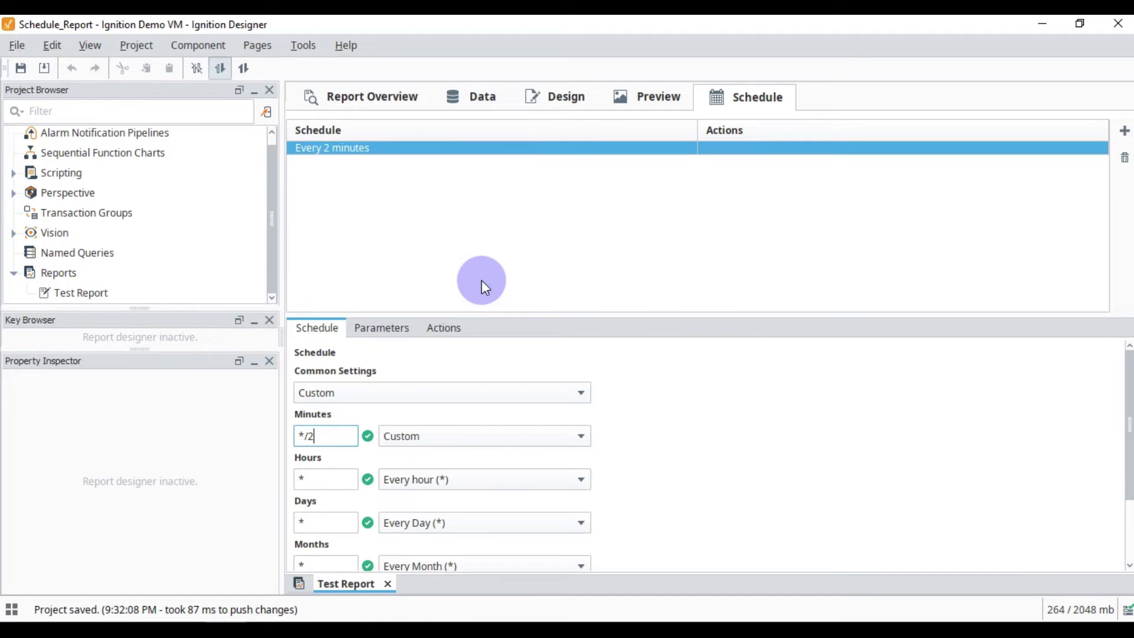
pyautogui.click(437, 329)
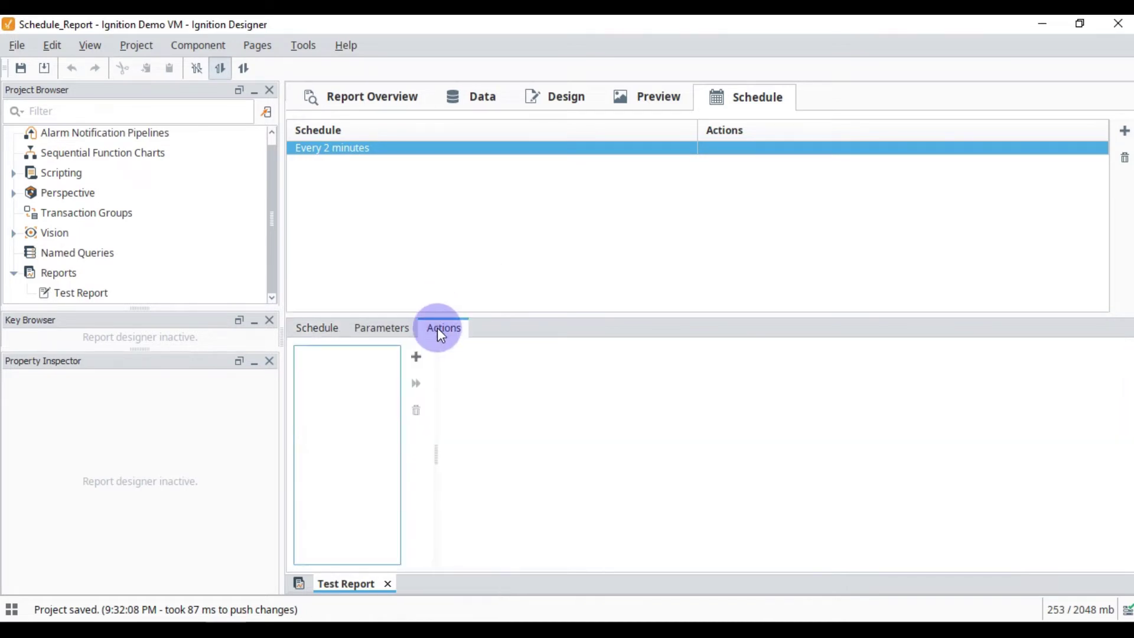
# Add a Save File action and select its placeholder folder path C:\Path\ToFolder\
pyautogui.click(415, 356)
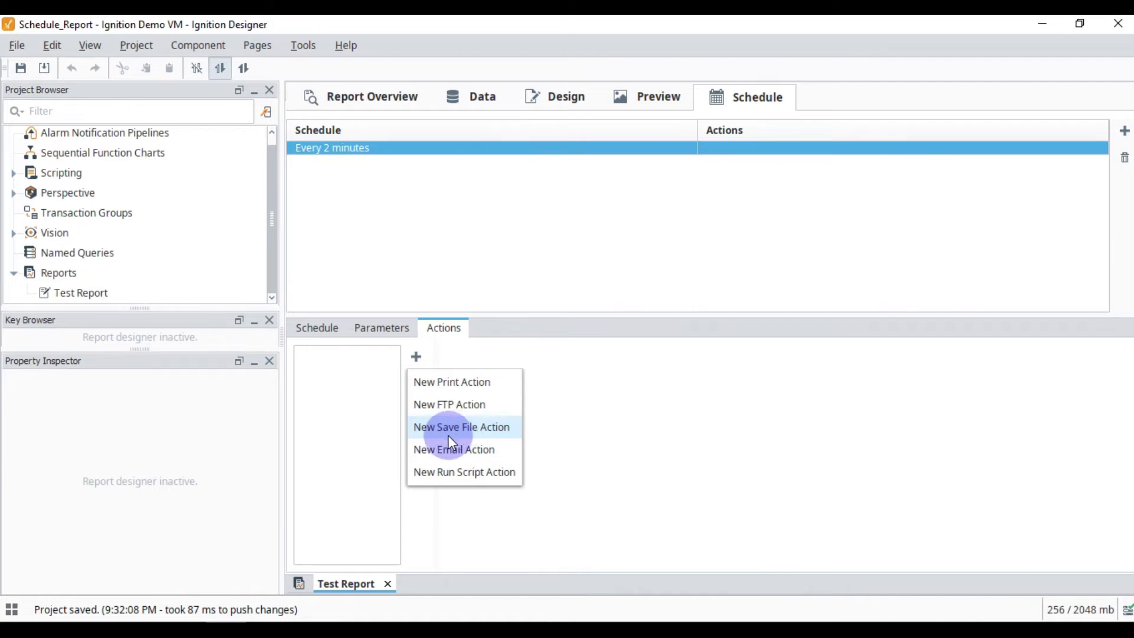
pyautogui.click(507, 428)
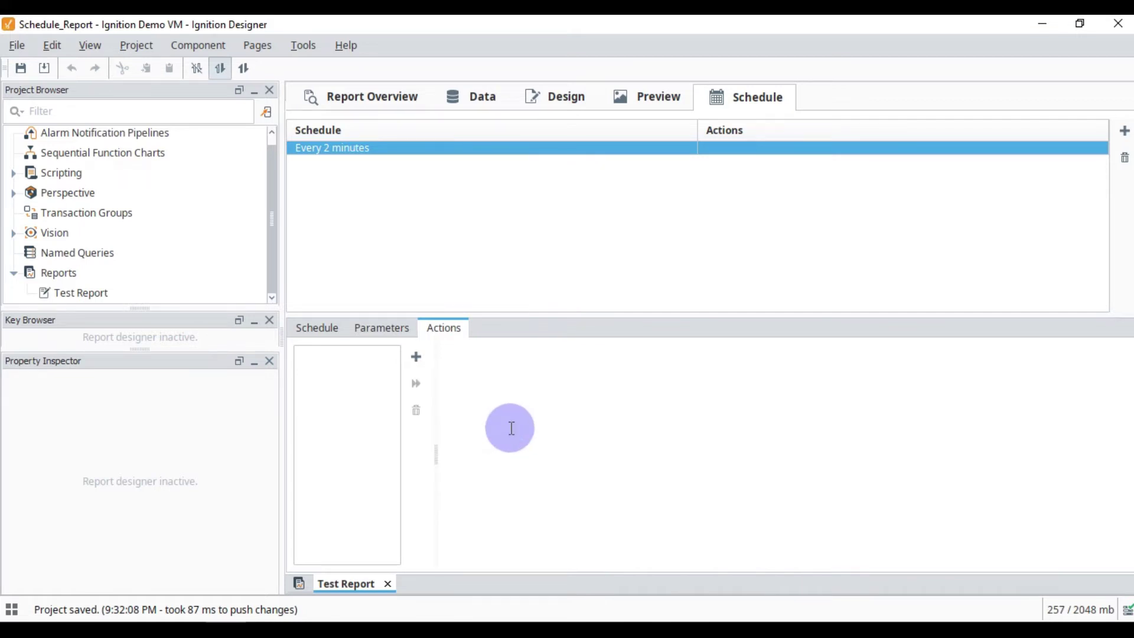
pyautogui.click(562, 374)
pyautogui.moveTo(466, 377); pyautogui.dragTo(551, 379)
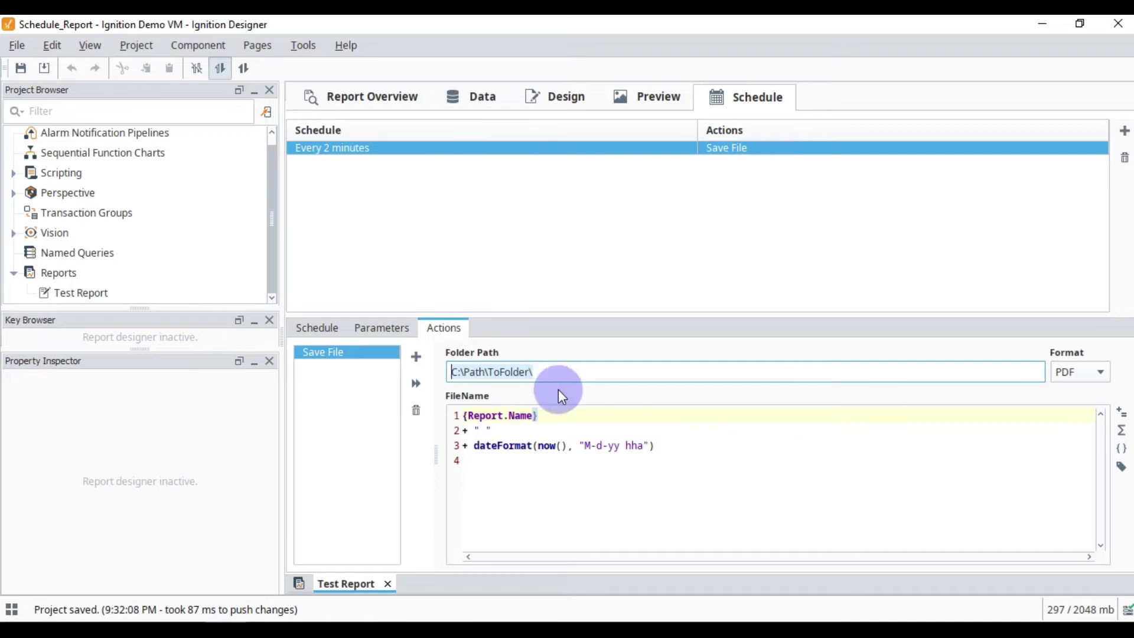
# Copy the Desktop location from the Report folder's Properties dialog, then return to Designer
pyautogui.hotkey('alt', 'Tab')
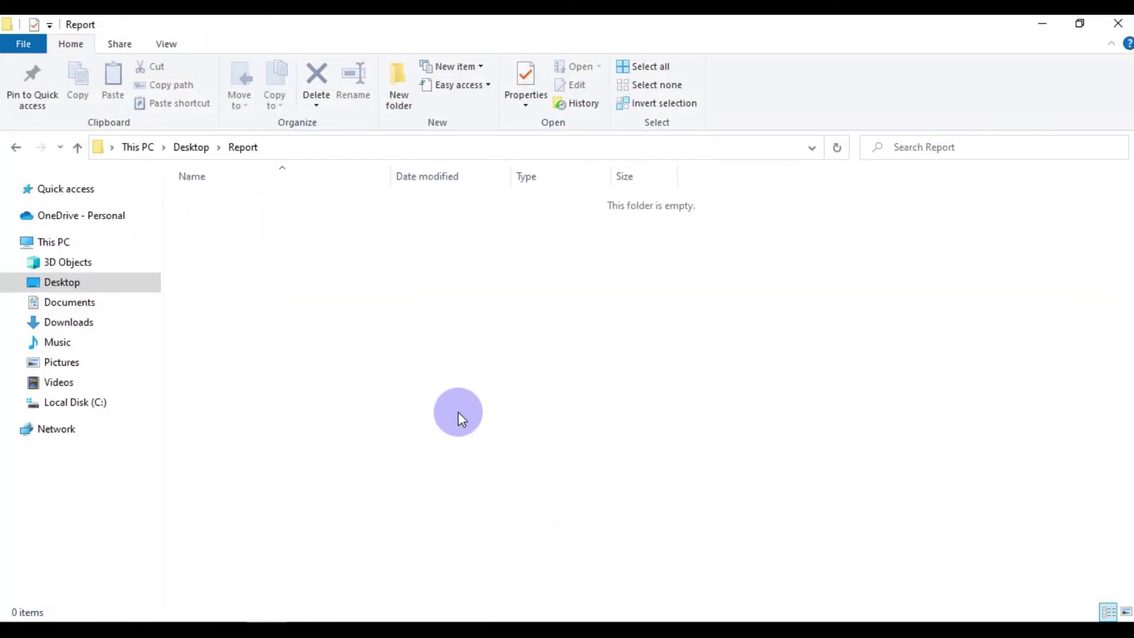
pyautogui.rightClick(459, 413)
pyautogui.click(508, 404)
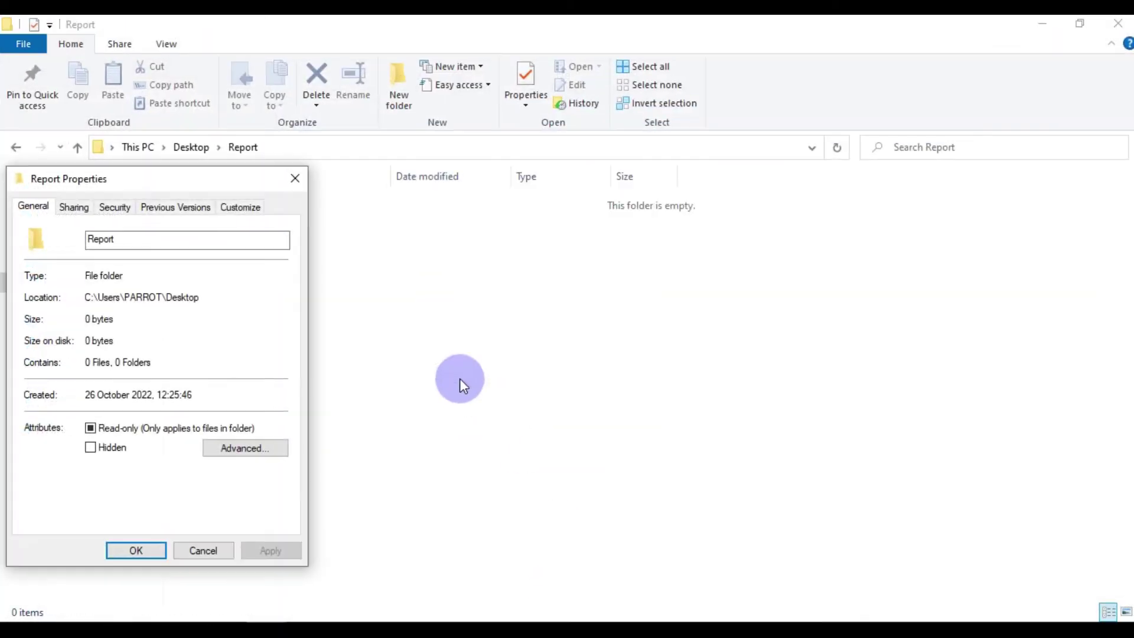
pyautogui.moveTo(108, 297); pyautogui.dragTo(120, 298)
pyautogui.moveTo(201, 298); pyautogui.dragTo(88, 297)
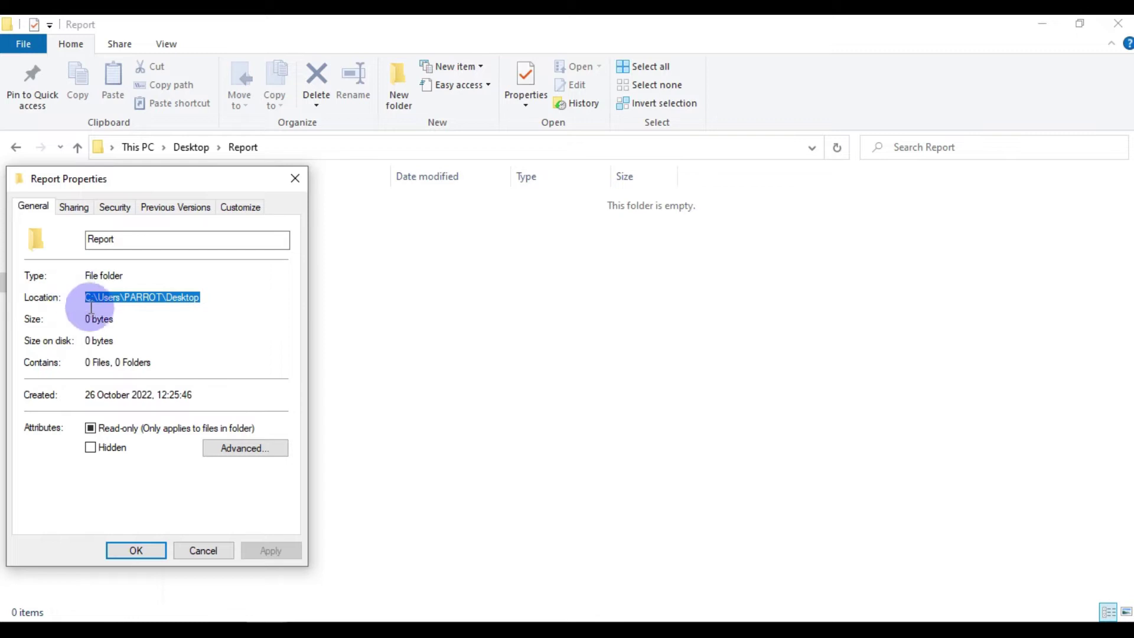
pyautogui.hotkey('alt', 'Tab')
pyautogui.click(510, 341)
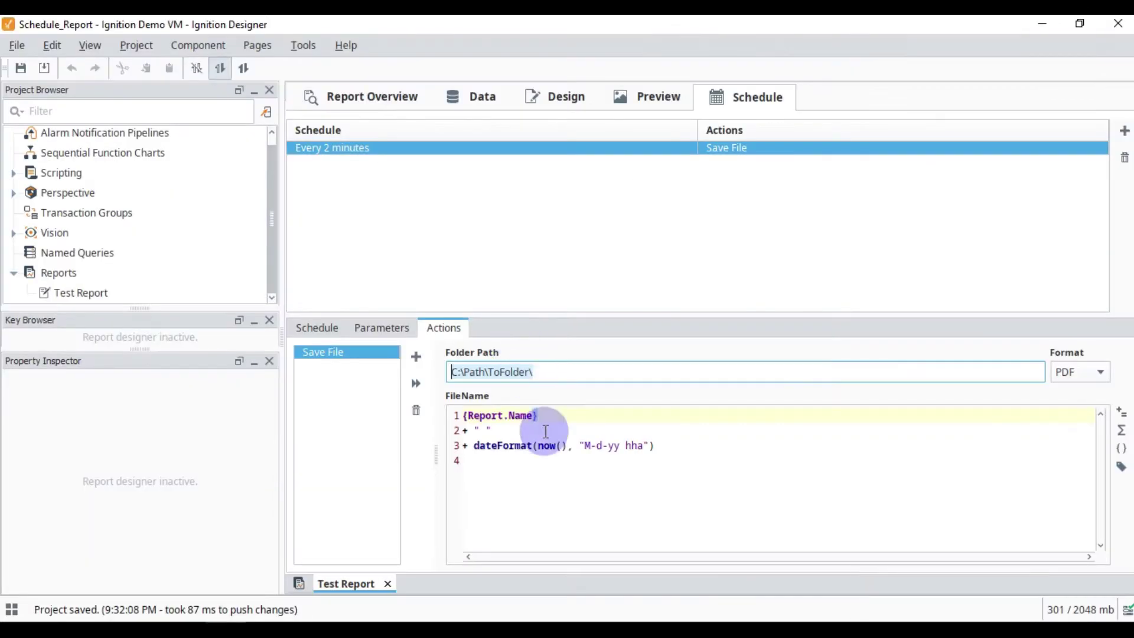
# Paste the copied Desktop location into Folder Path and append \Report
pyautogui.write('C:\\Users\\PARROT\\Desktop')
pyautogui.write('\\Report')
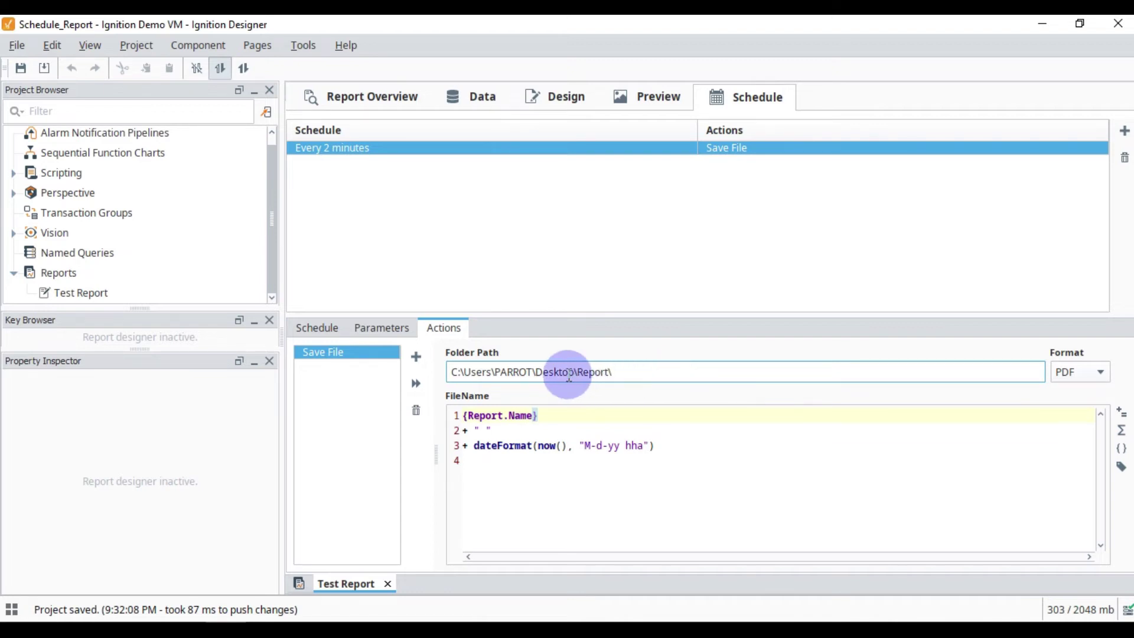
pyautogui.doubleClick(593, 371)
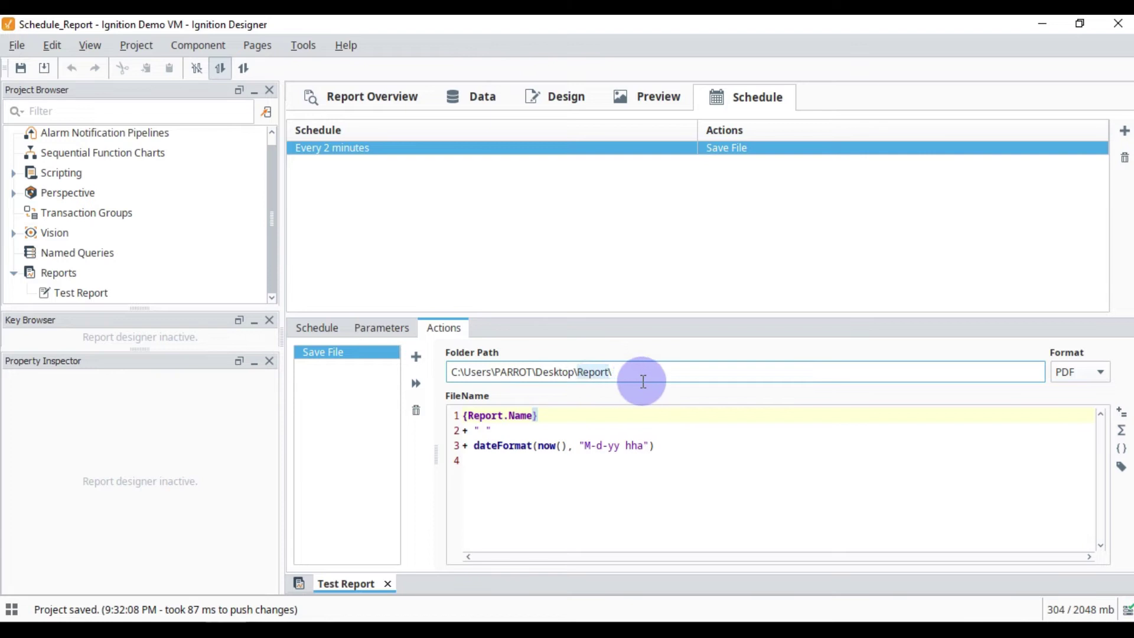
pyautogui.click(661, 373)
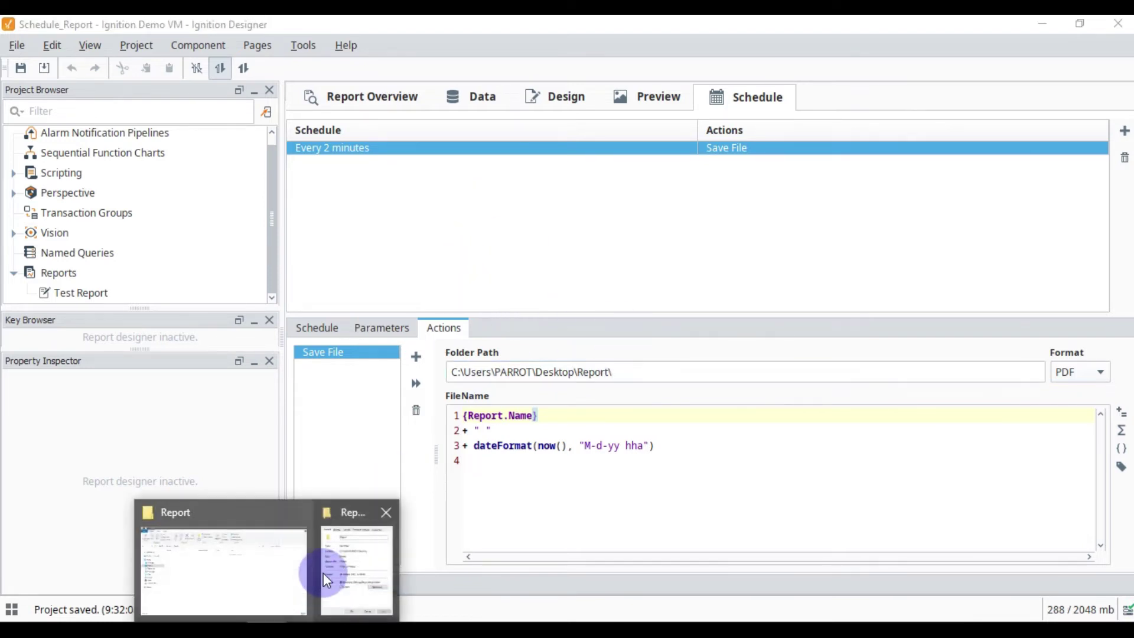
# Bring the Report folder's Properties dialog back up from the taskbar
pyautogui.click(323, 578)
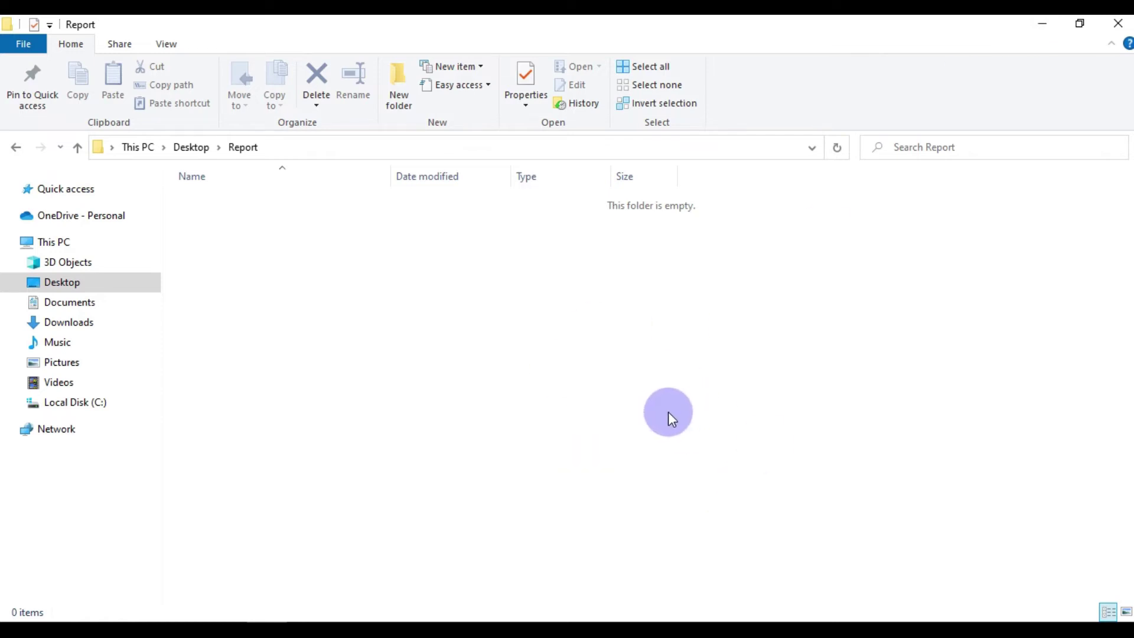
# Keep PDF as the Save File format and select the whole FileName expression
pyautogui.click(1037, 23)
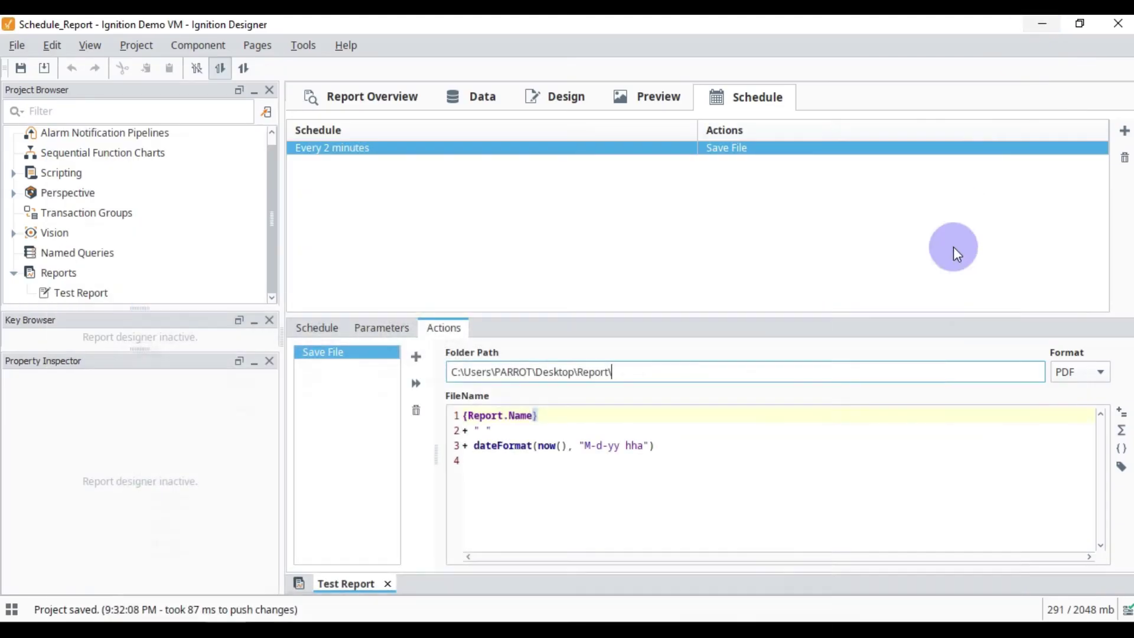
pyautogui.click(1076, 374)
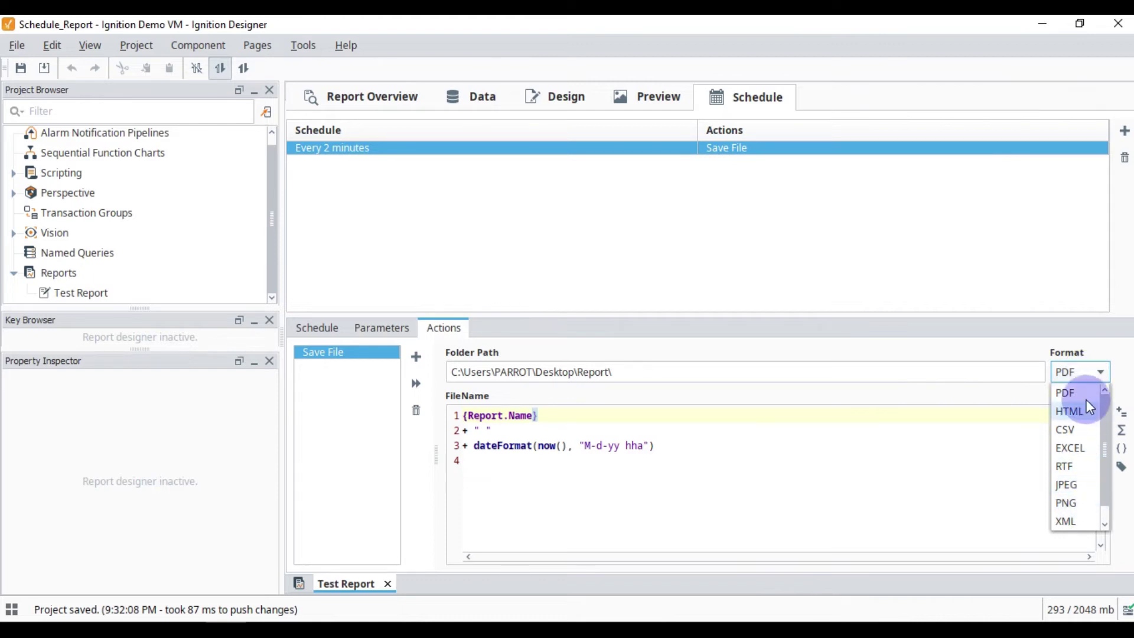
pyautogui.click(1092, 378)
pyautogui.click(598, 446)
pyautogui.moveTo(681, 445); pyautogui.dragTo(471, 421)
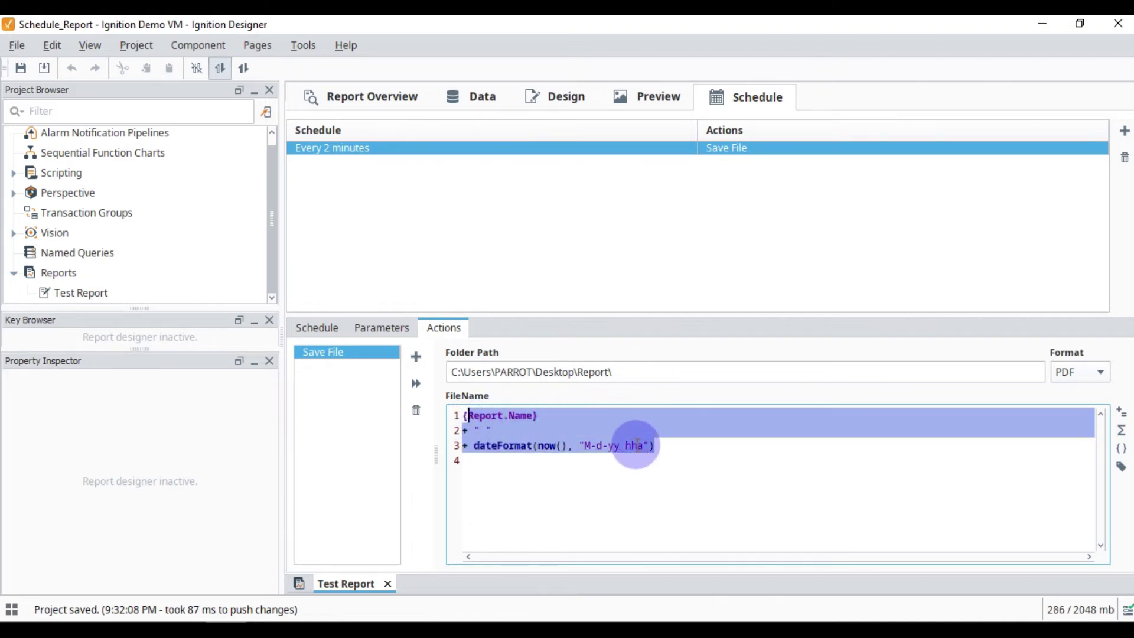
# Change the FileName expression's date format to dateFormat(now(), "dd-mm-yy hh.mm.ssa")
pyautogui.click(593, 446)
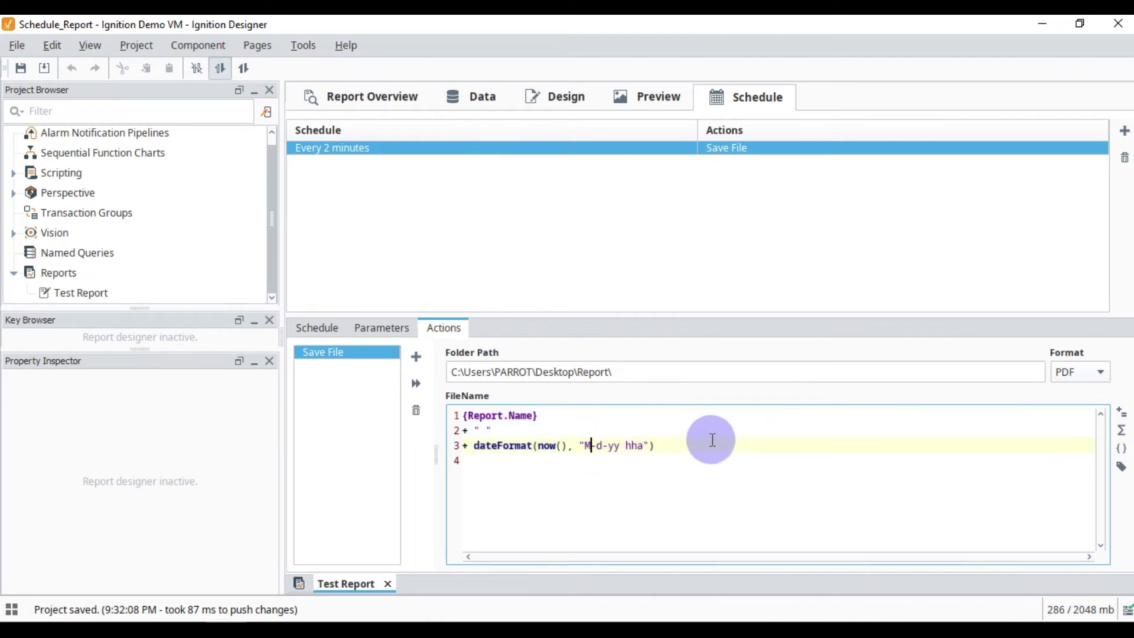
pyautogui.press('BackSpace')
pyautogui.press('Delete')
pyautogui.press('Delete')
pyautogui.write('dd-mm')
pyautogui.press('Right')
pyautogui.press('Right')
pyautogui.press('Right')
pyautogui.press('Right')
pyautogui.press('Right')
pyautogui.press('Right')
pyautogui.write('.mm.s')
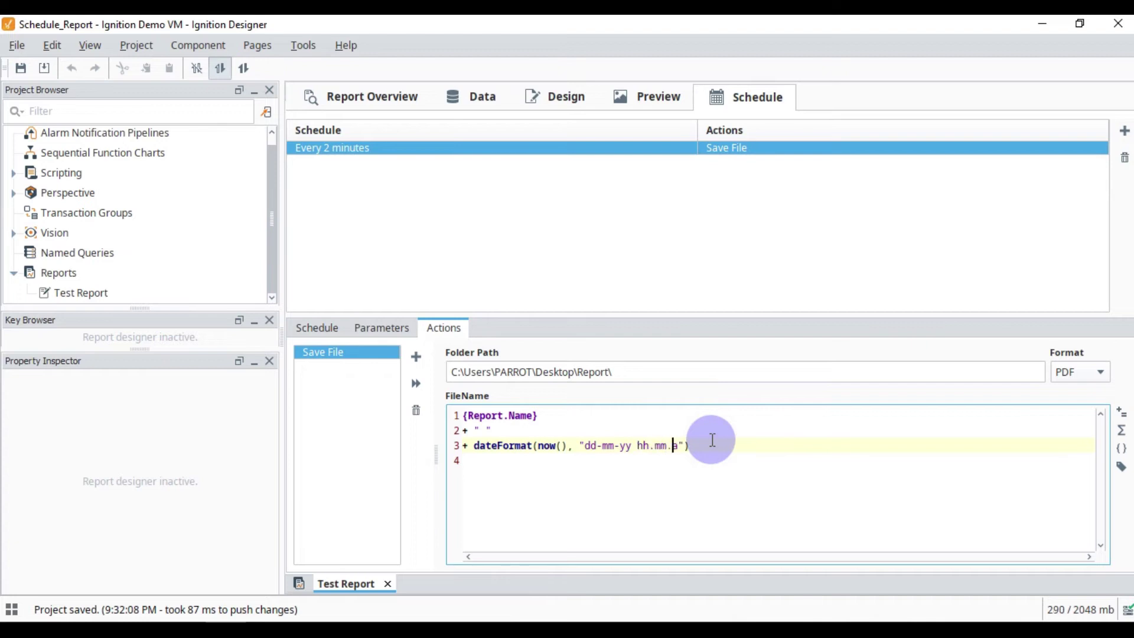
pyautogui.write('s')
pyautogui.press('Right')
# Save the project with Ctrl+S and File > Save All
pyautogui.hotkey('ctrl', 's')
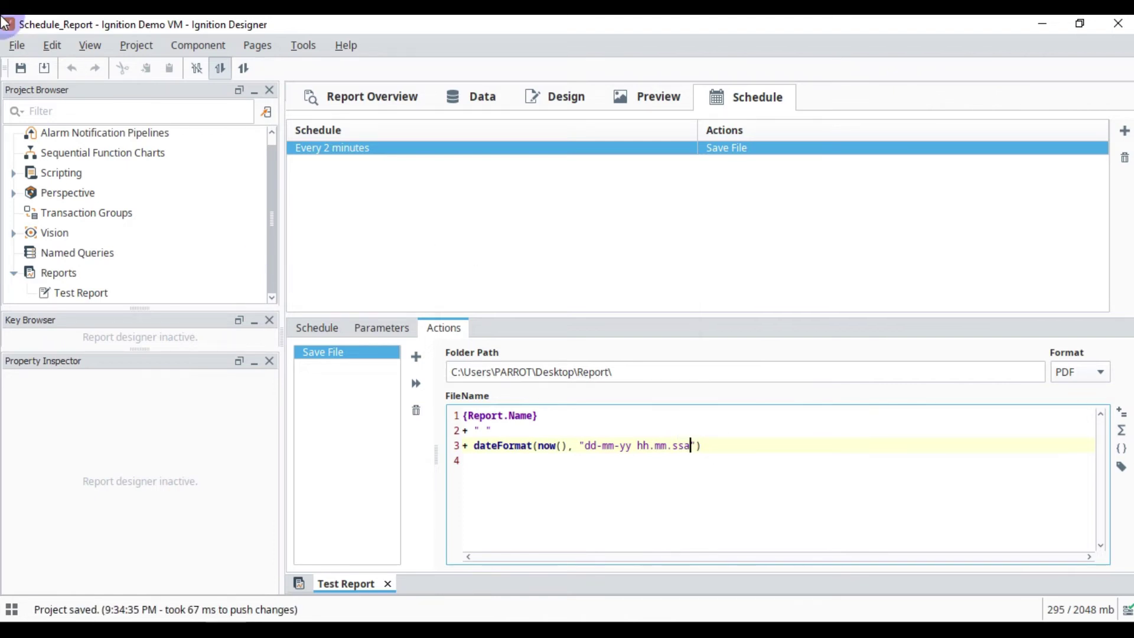
pyautogui.click(17, 45)
pyautogui.click(57, 119)
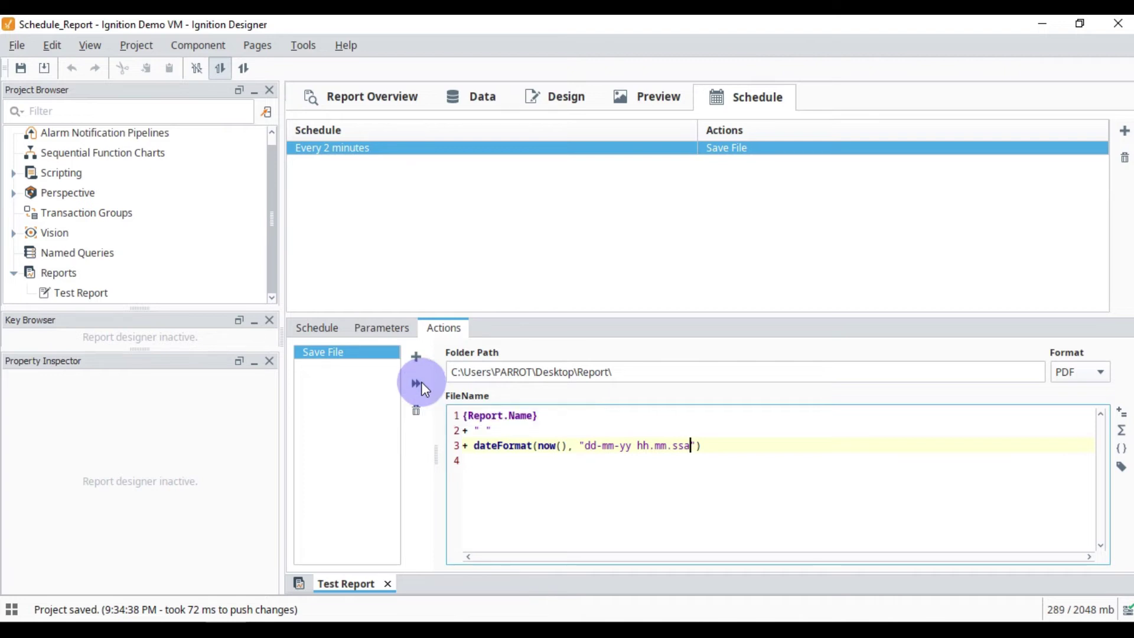
pyautogui.click(291, 620)
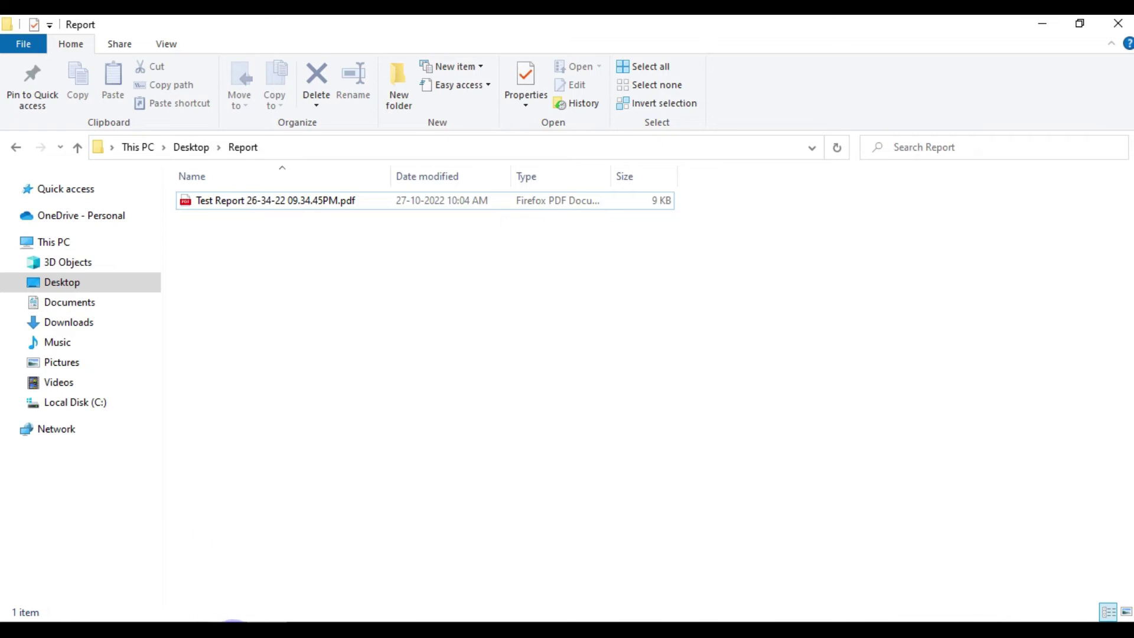
pyautogui.click(233, 620)
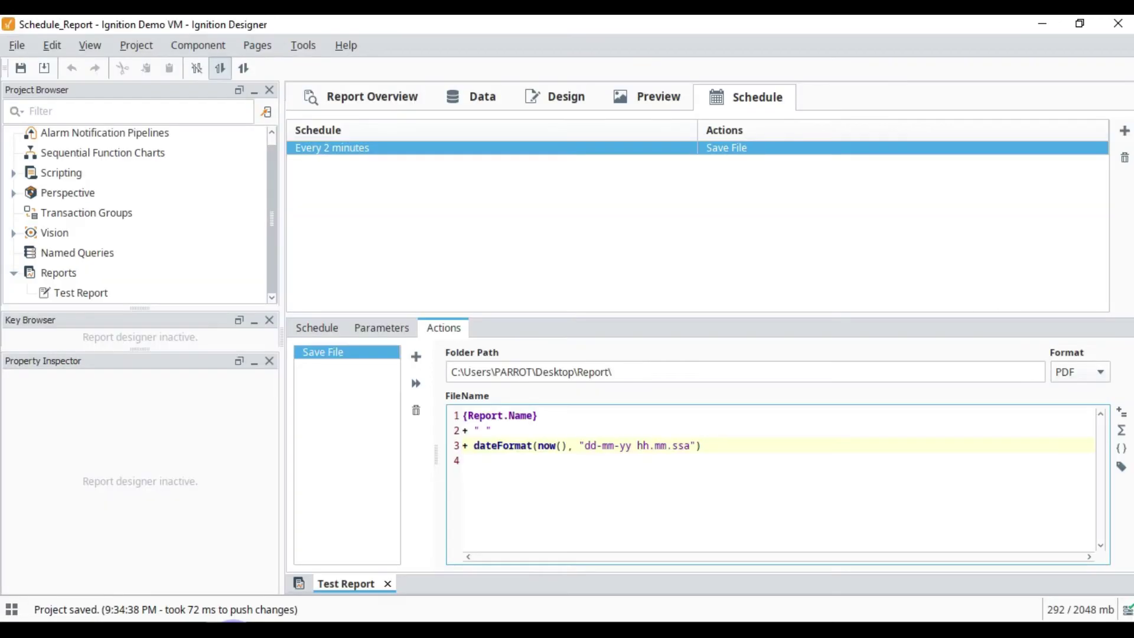
# Check Test Report's next run at 9:36:00 PM, then snap the gateway page to the left half
pyautogui.click(399, 106)
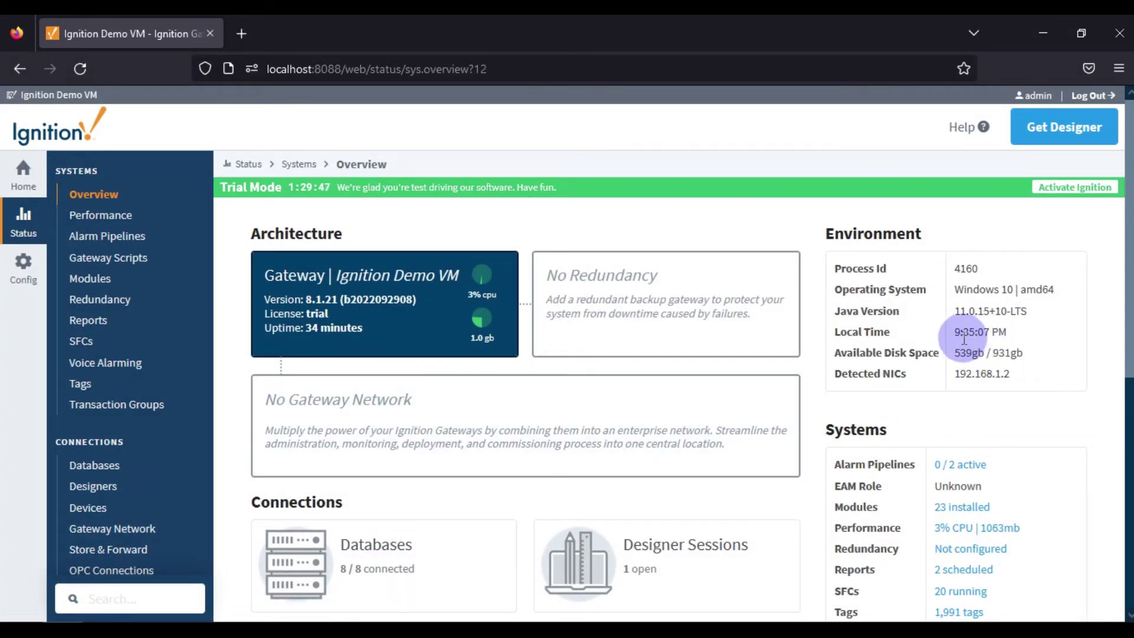
pyautogui.moveTo(955, 338); pyautogui.dragTo(1005, 338)
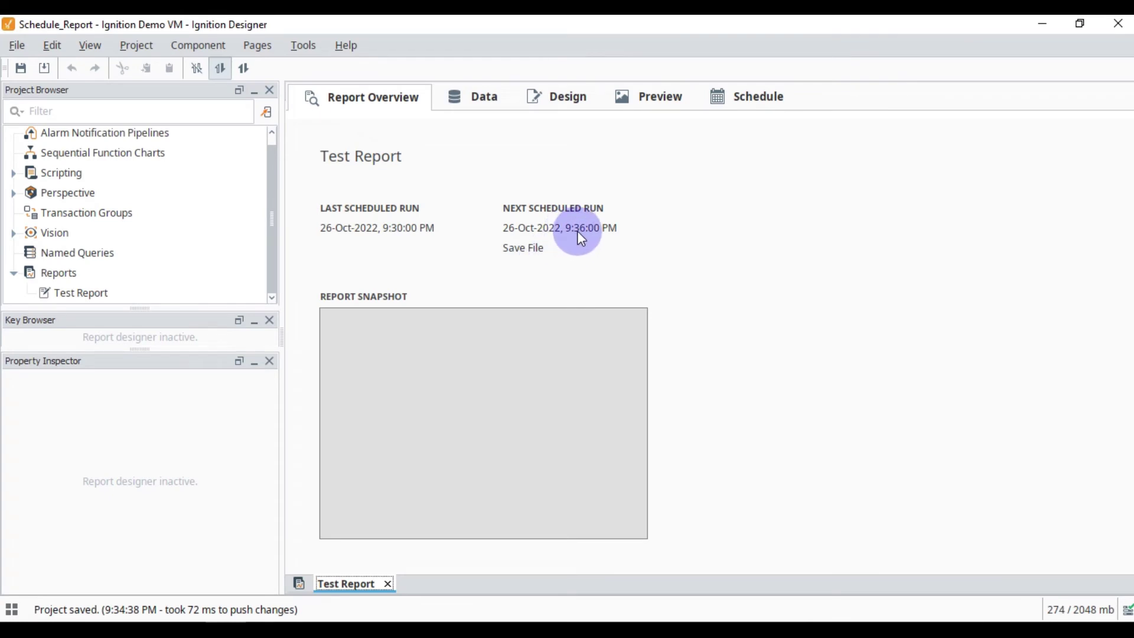
pyautogui.click(1044, 25)
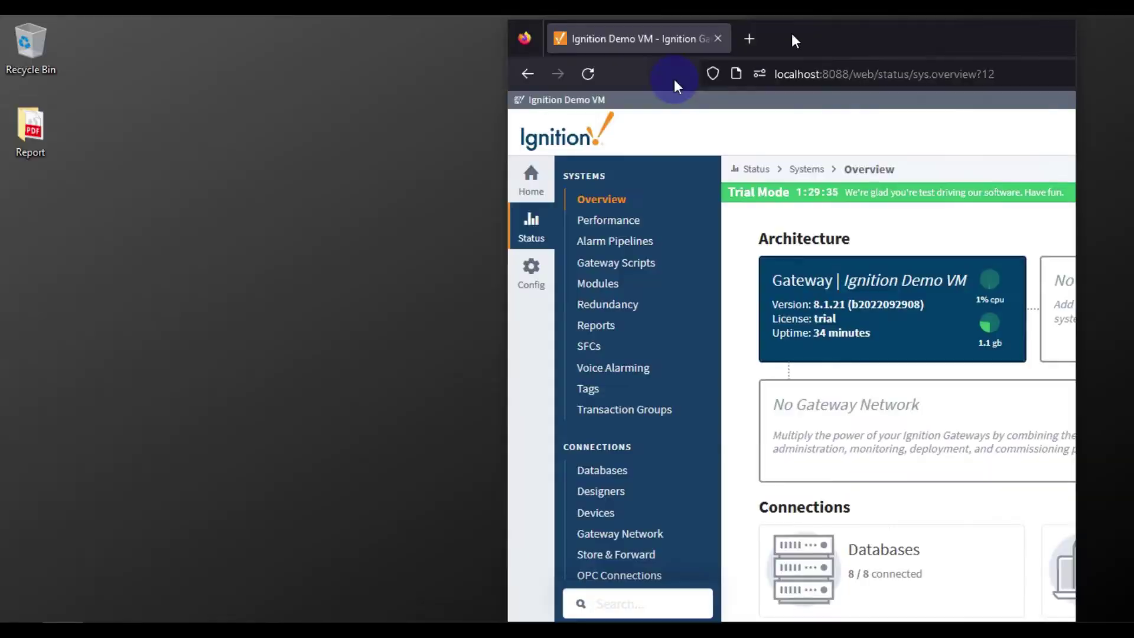
pyautogui.press('super+Left')
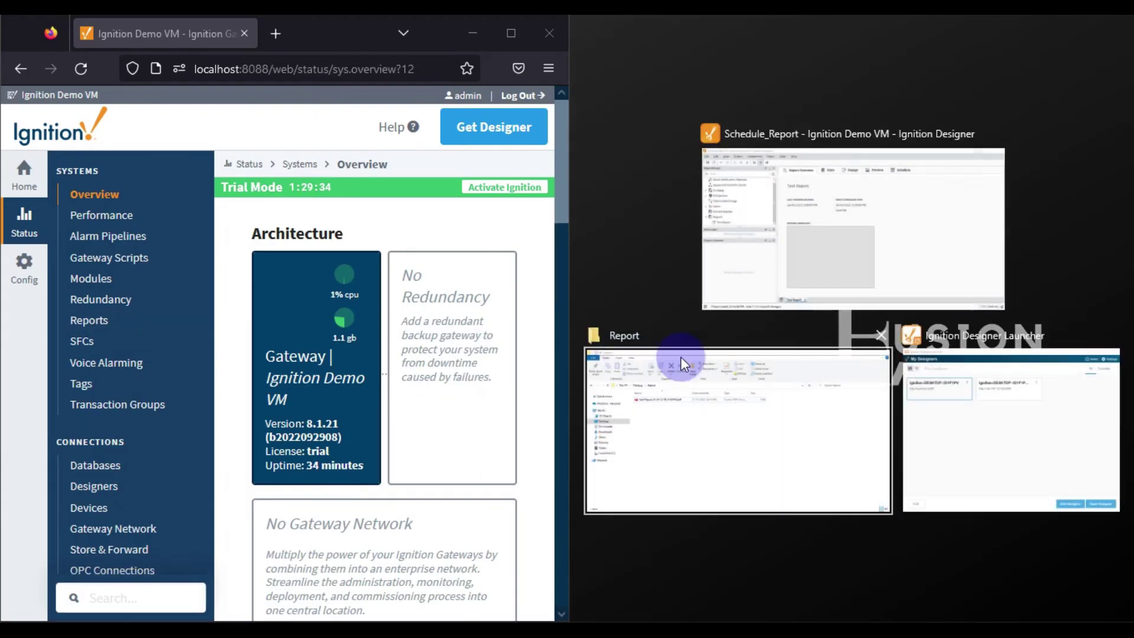
# Snap the Report folder to the right and select the new Test Report 26-36-22 09.36.00PM.pdf
pyautogui.click(751, 415)
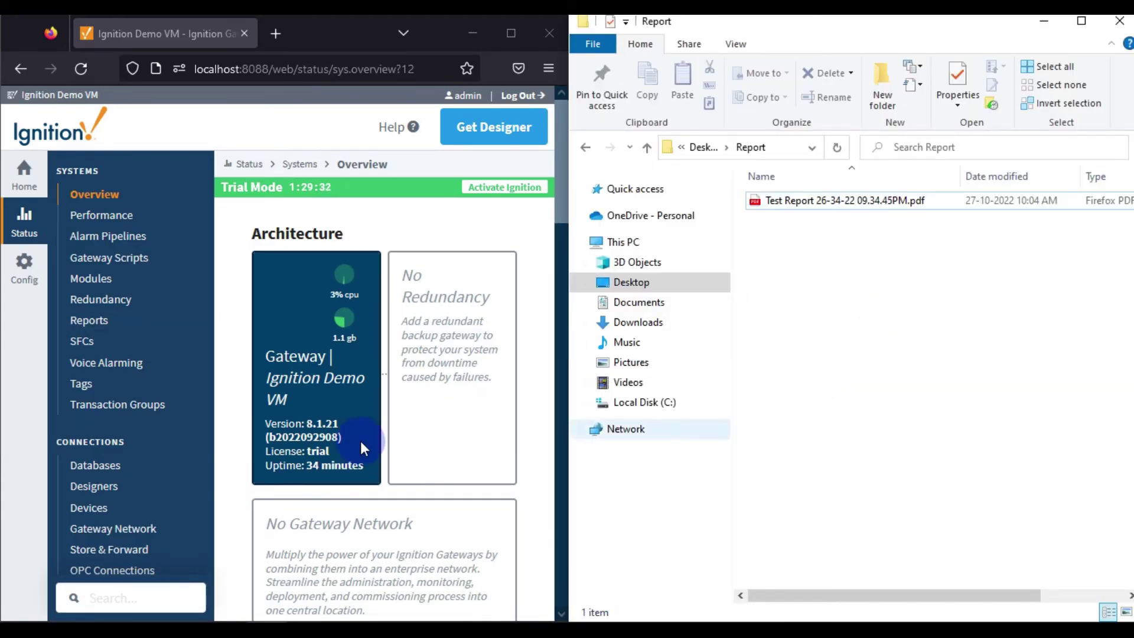
pyautogui.scroll(-10, 390, 378)
pyautogui.scroll(-8, 452, 337)
pyautogui.scroll(3, 450, 329)
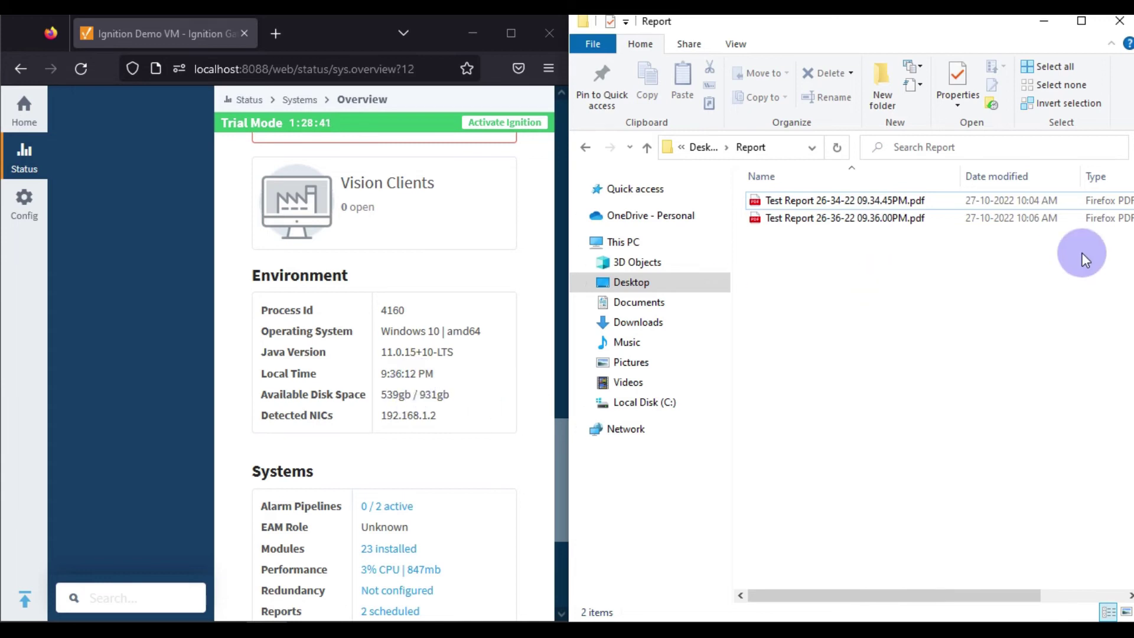
pyautogui.click(851, 223)
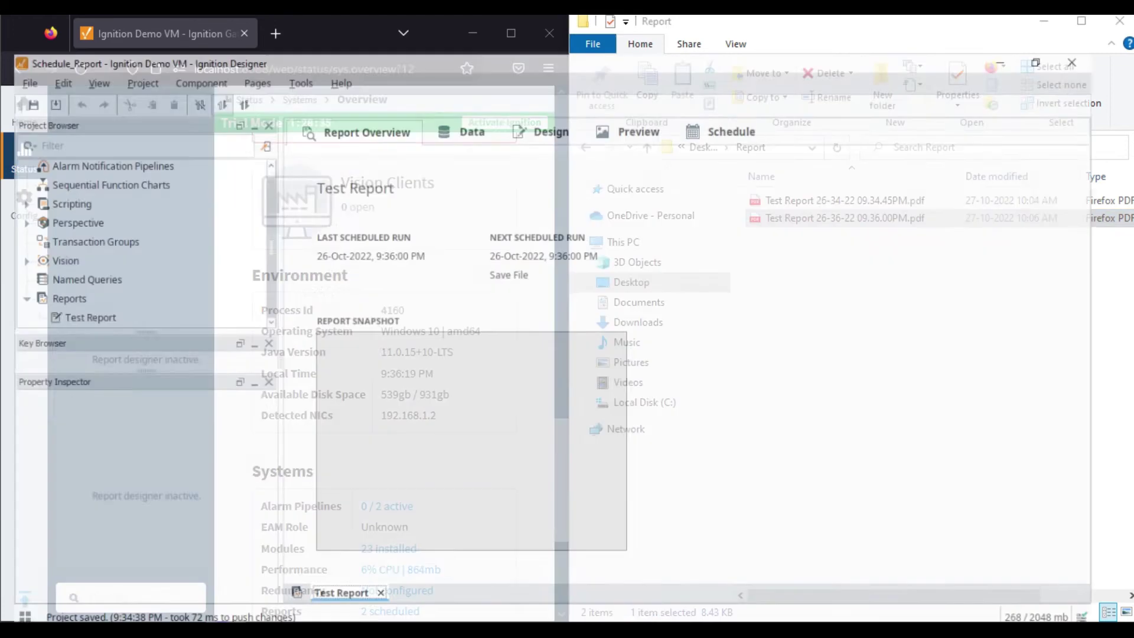
pyautogui.click(558, 433)
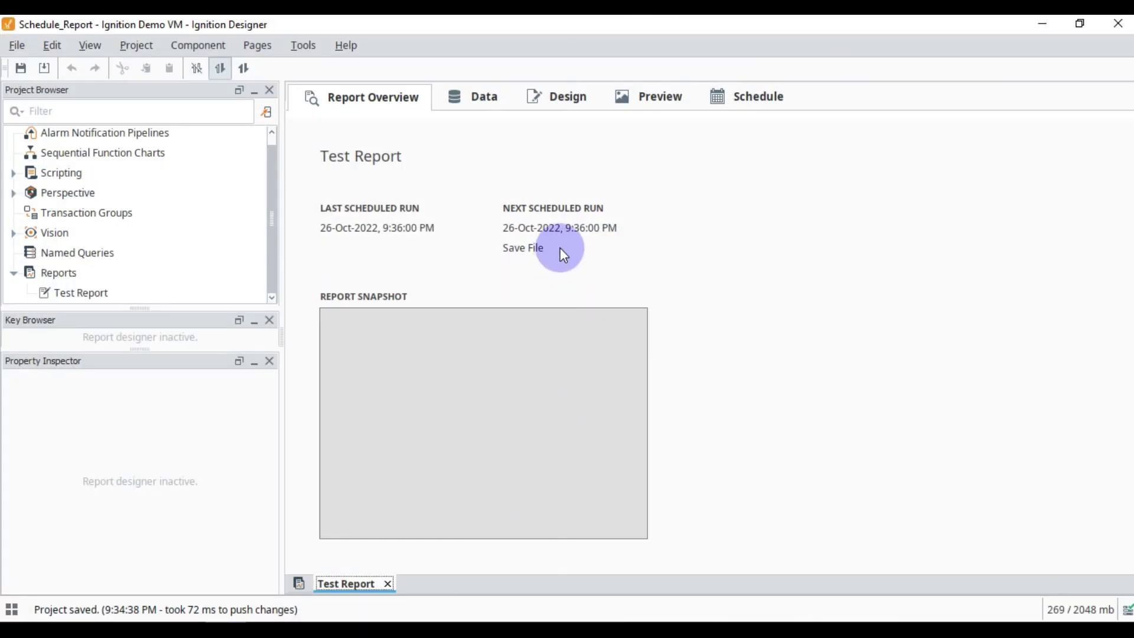
# Read Test Report's overview: last run 9:36:00 PM, next 9:38:00 PM, then minimize Designer
pyautogui.click(758, 107)
pyautogui.click(381, 102)
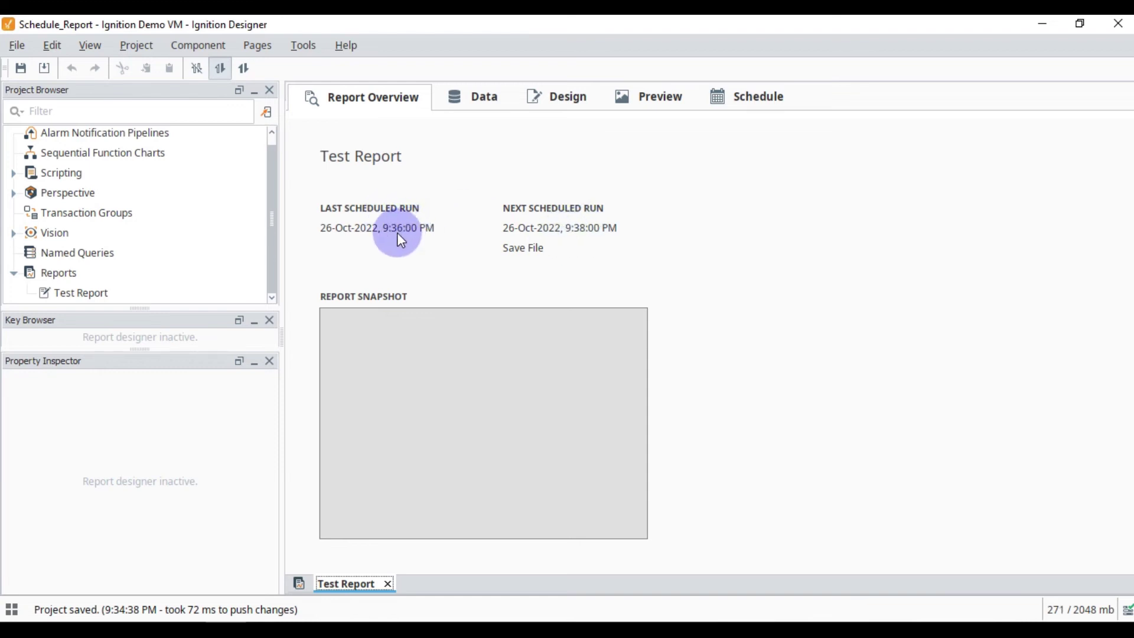
pyautogui.click(1043, 26)
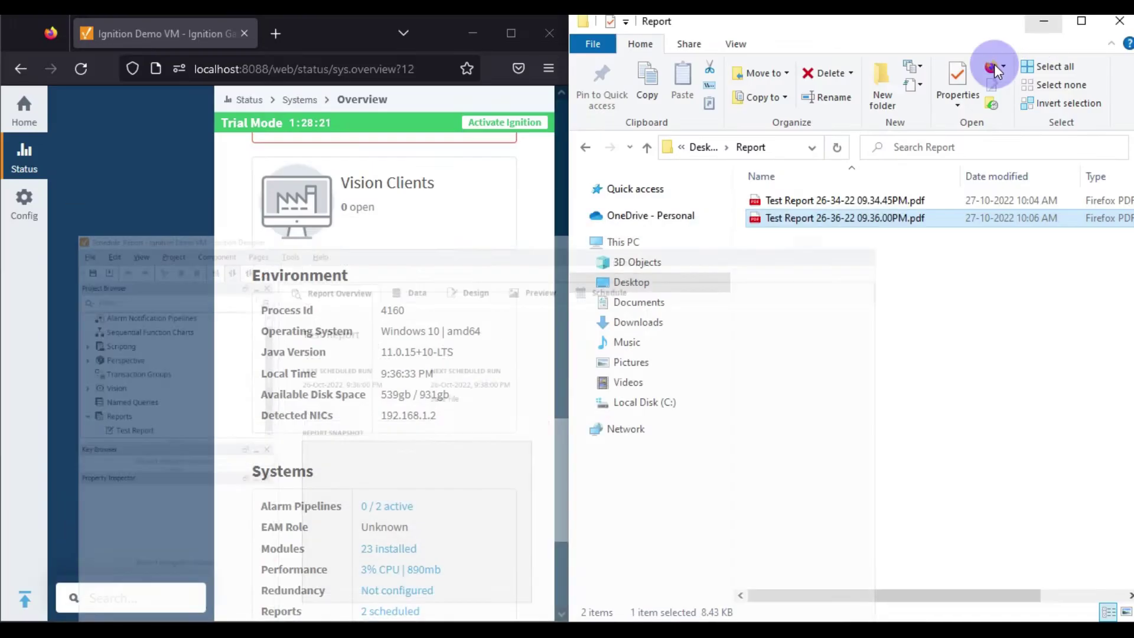
# Watch the Report folder and select the new Test Report 26-38-22 09.38.00PM.pdf
pyautogui.moveTo(422, 367); pyautogui.dragTo(481, 392)
pyautogui.click(425, 382)
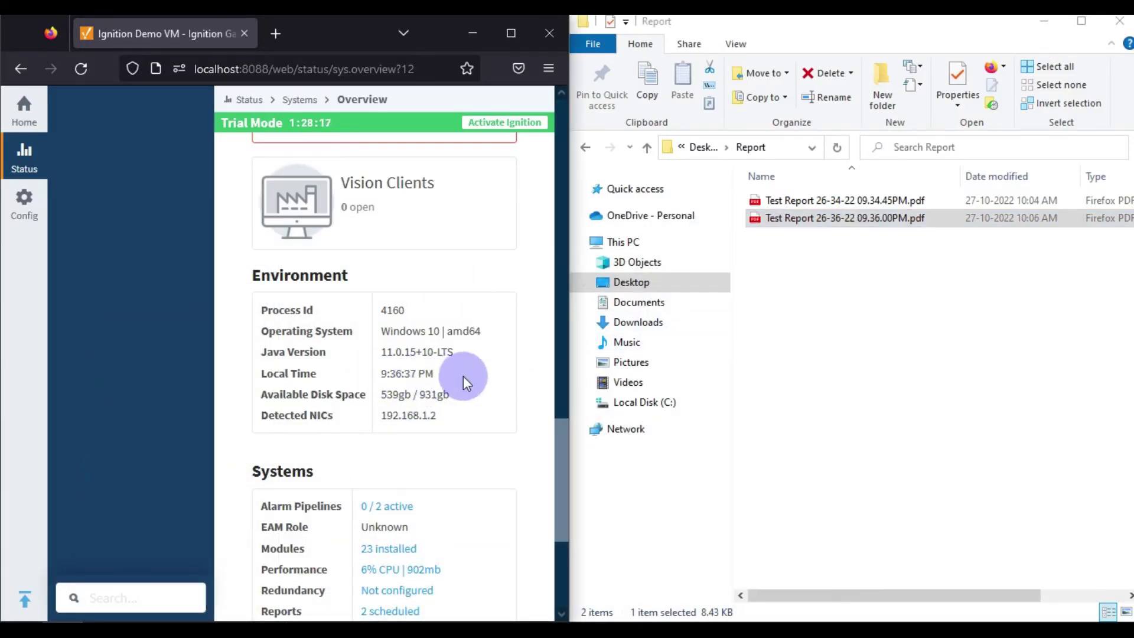
pyautogui.click(838, 317)
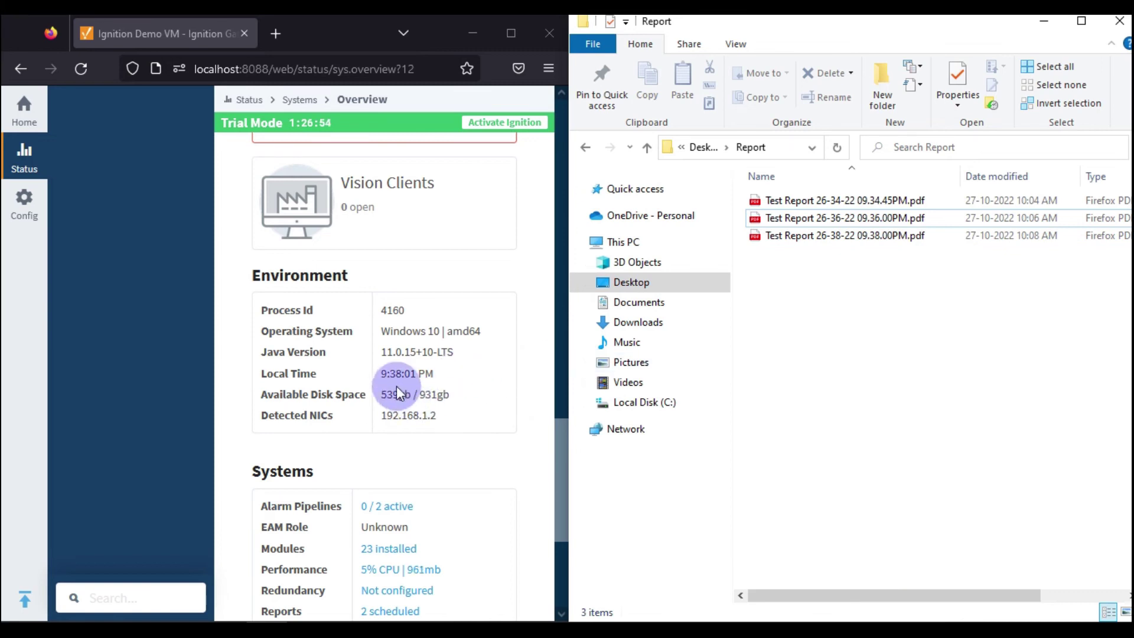
pyautogui.click(891, 239)
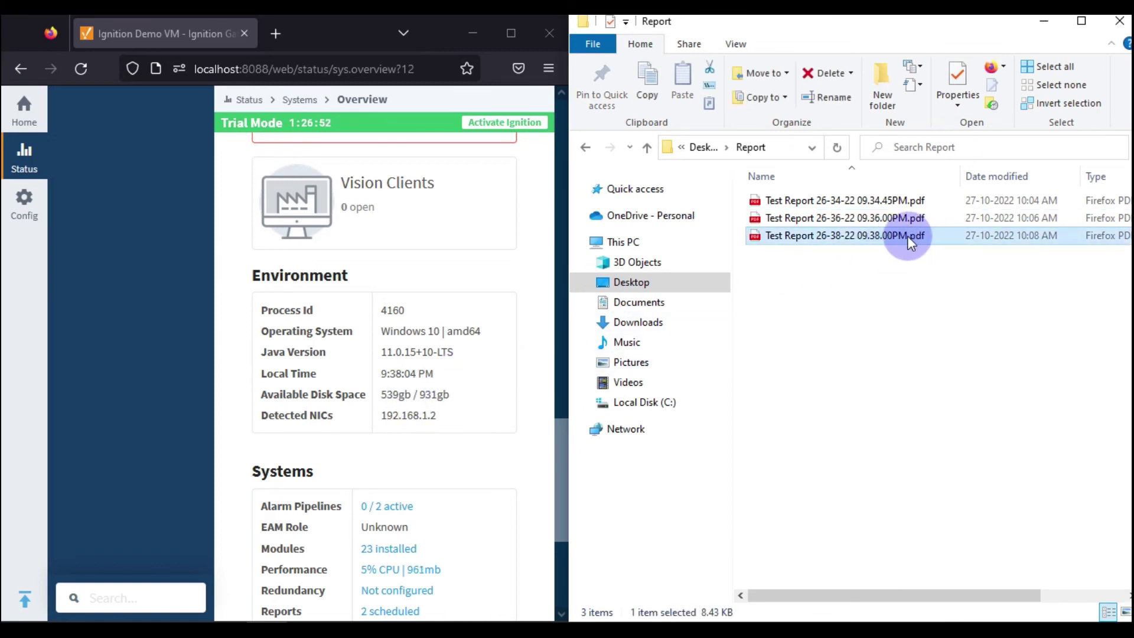
pyautogui.click(786, 317)
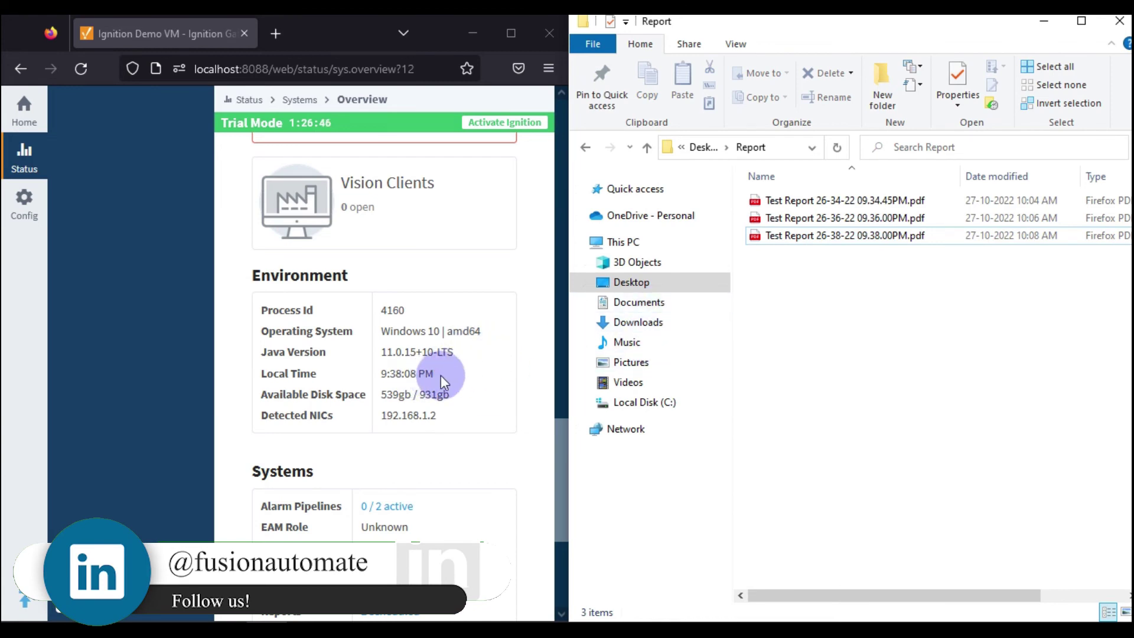
pyautogui.moveTo(441, 377)
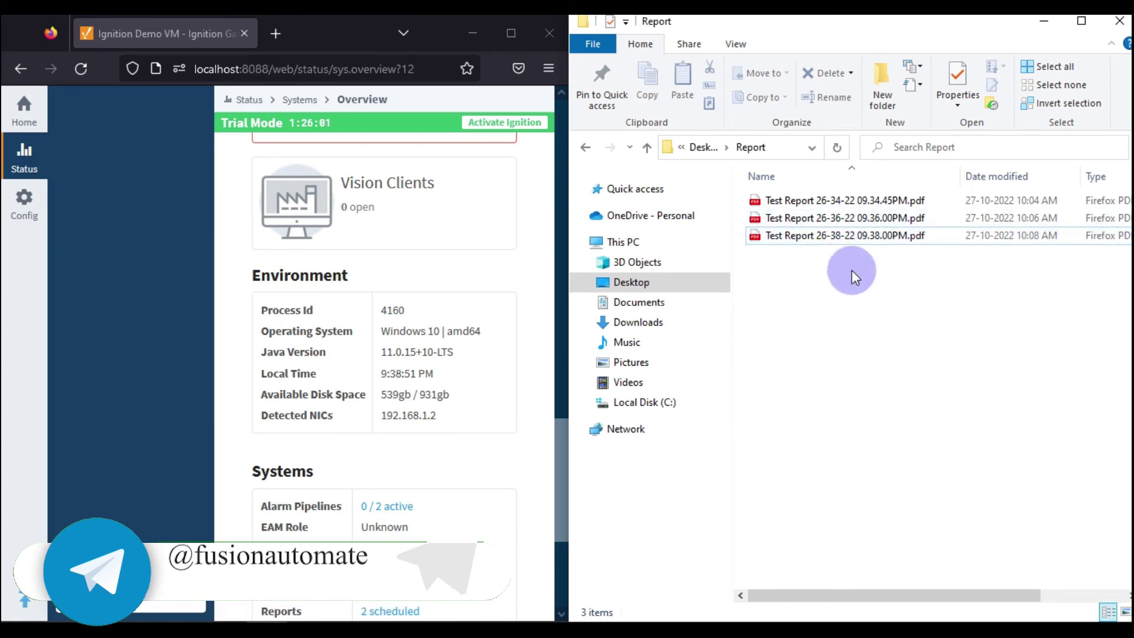
pyautogui.click(865, 244)
pyautogui.doubleClick(864, 242)
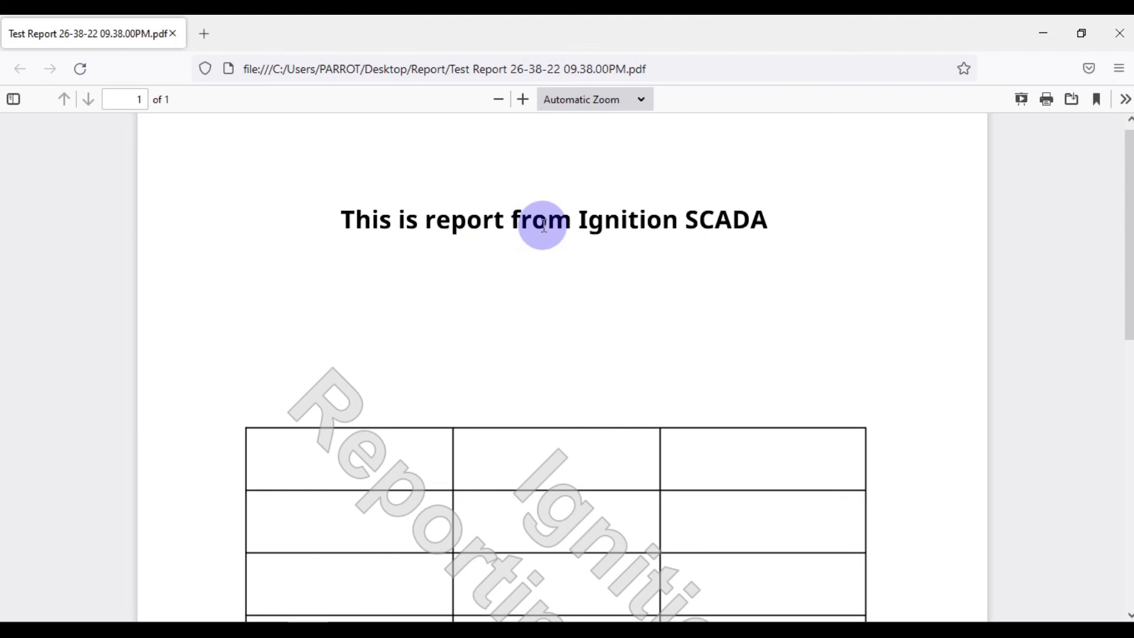
pyautogui.scroll(-5, 664, 322)
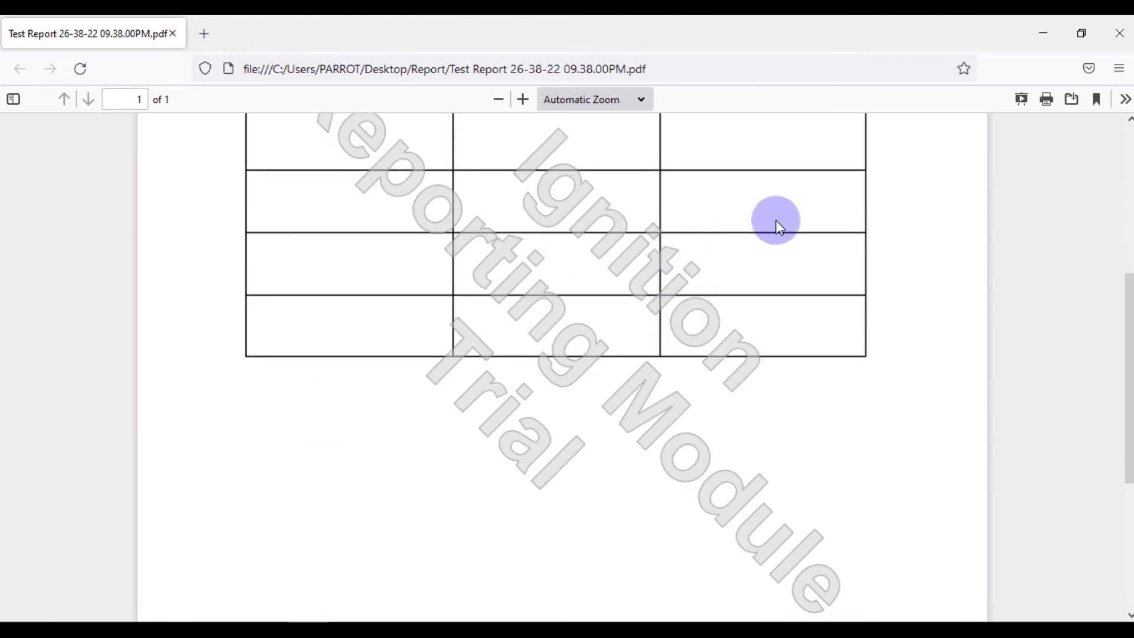
pyautogui.click(1111, 39)
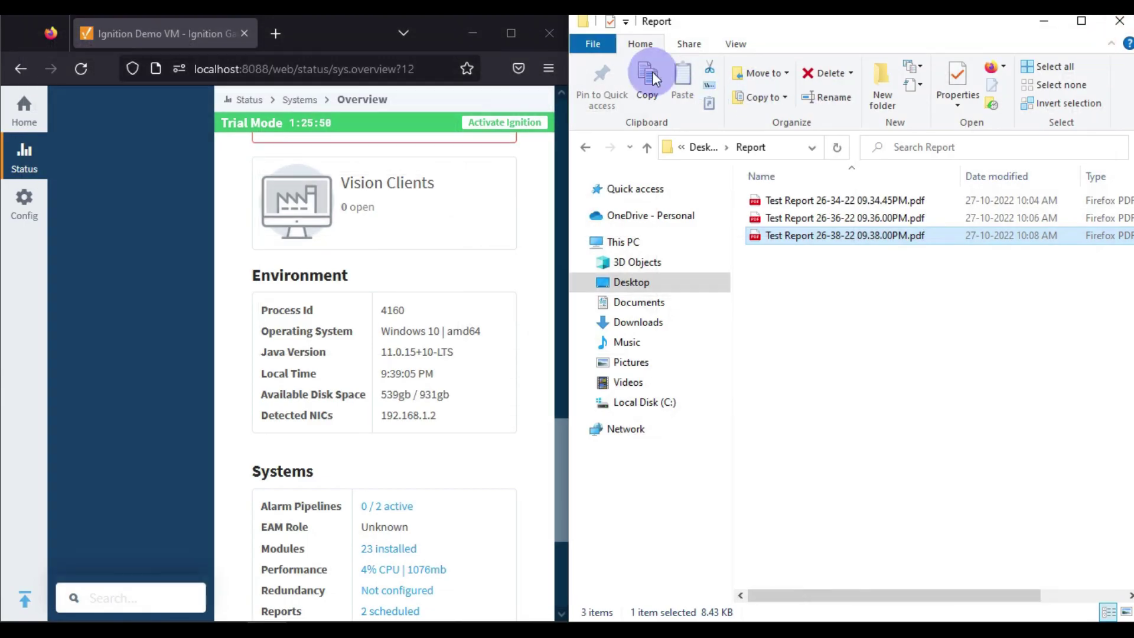
# Minimize the gateway Firefox window and bring Ignition Designer to the front
pyautogui.click(460, 34)
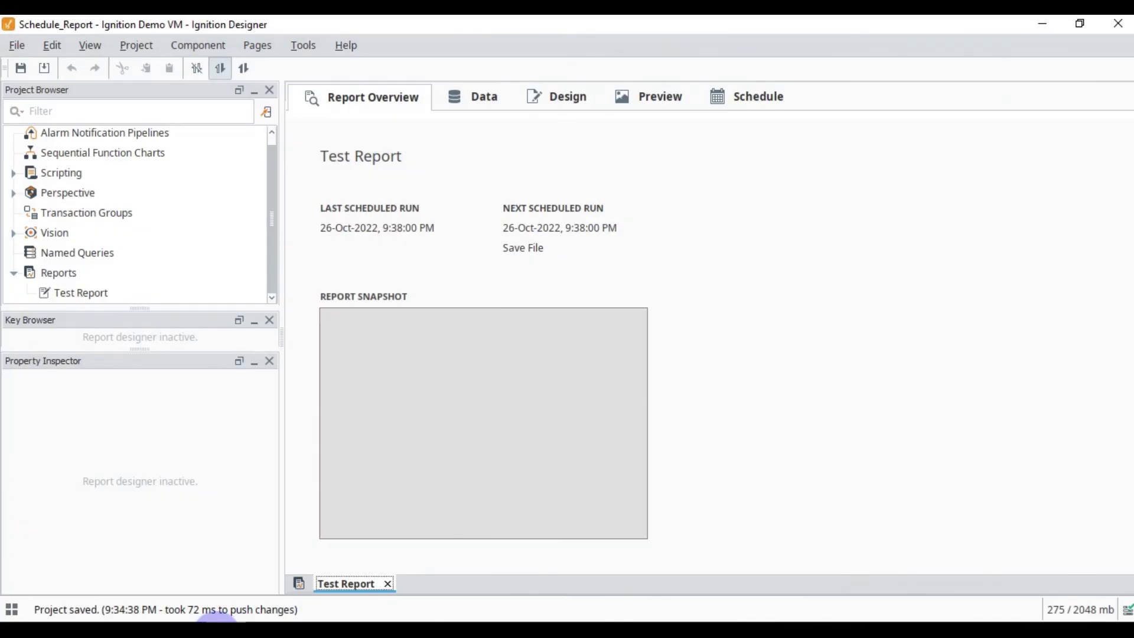
pyautogui.click(217, 628)
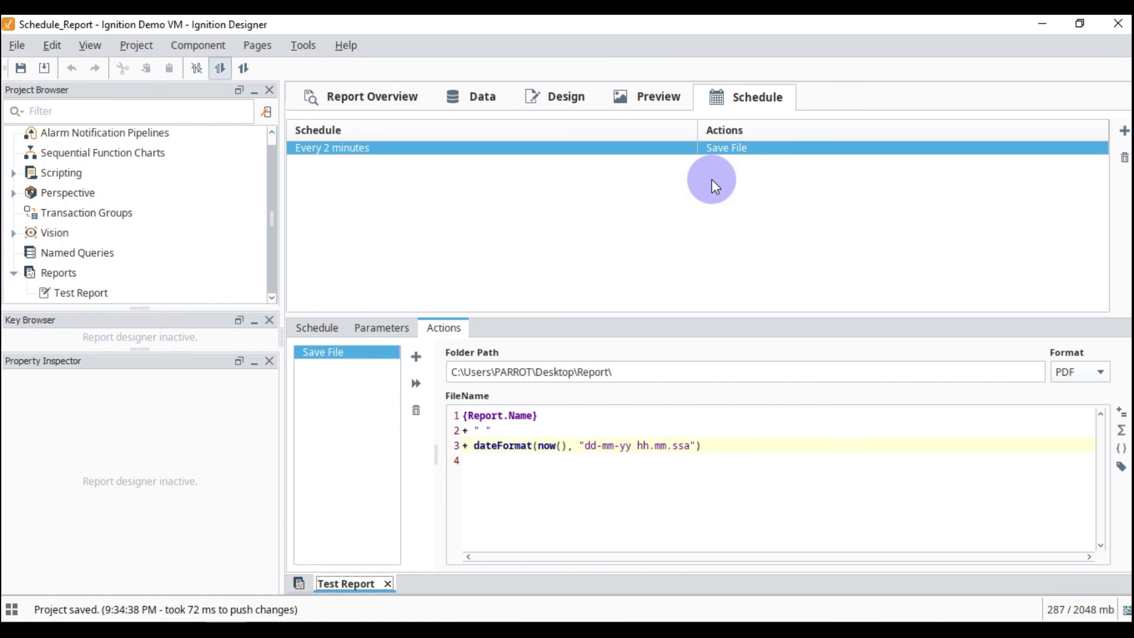
pyautogui.click(318, 327)
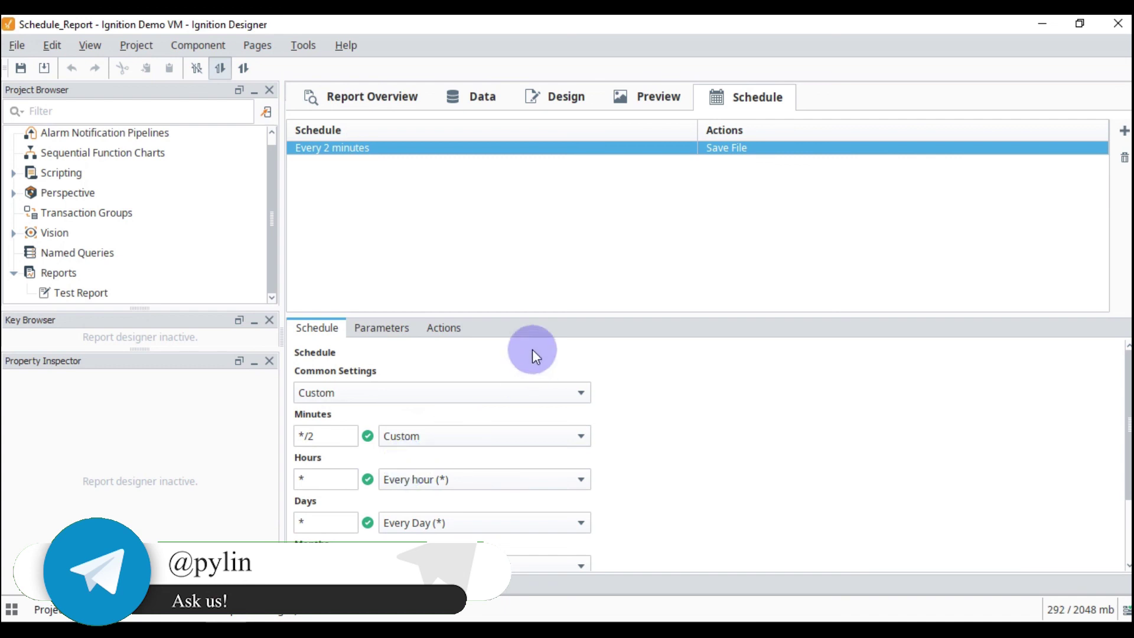
pyautogui.click(437, 331)
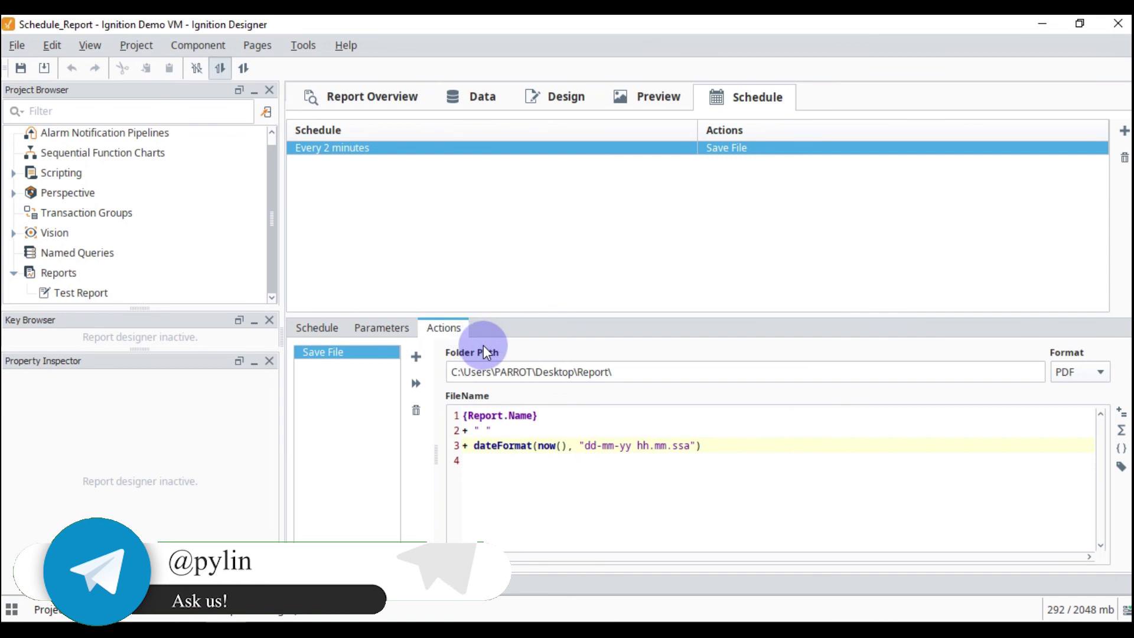